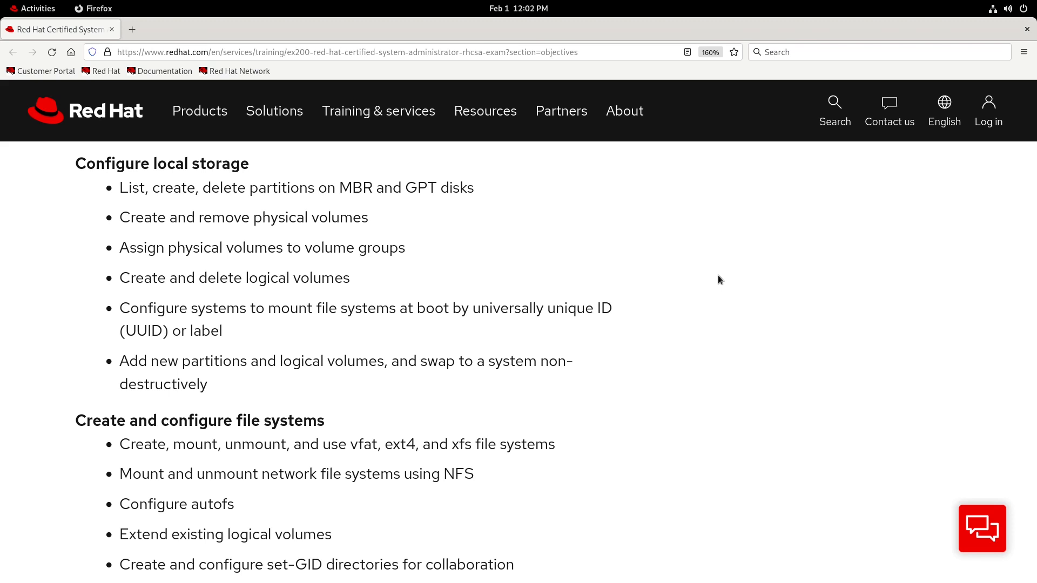
Review the RHCSA objectives on vfat/ext4/xfs filesystems and mounting by UUID or label
drag(121, 443, 556, 446)
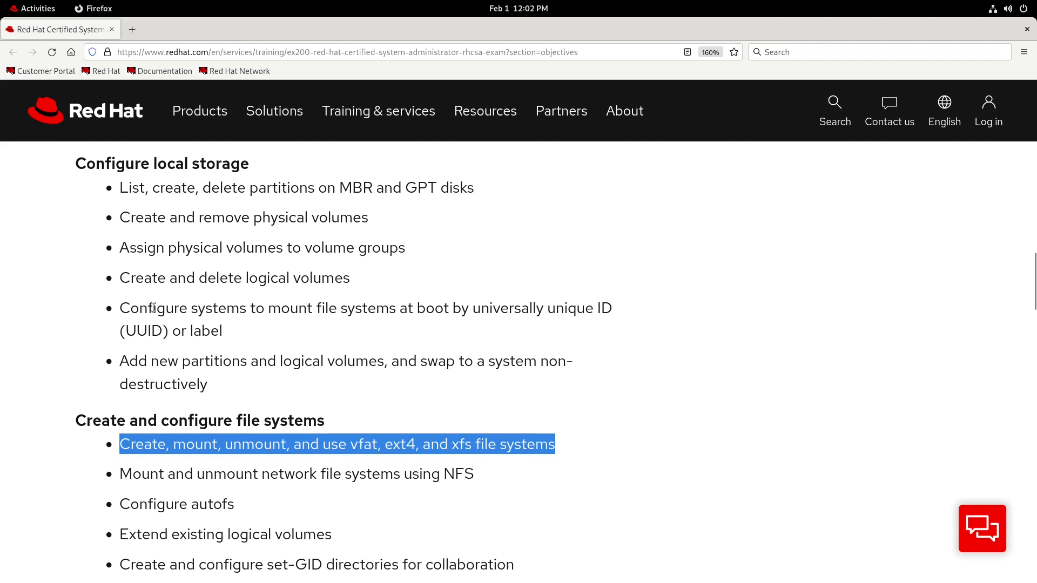
drag(121, 308, 228, 330)
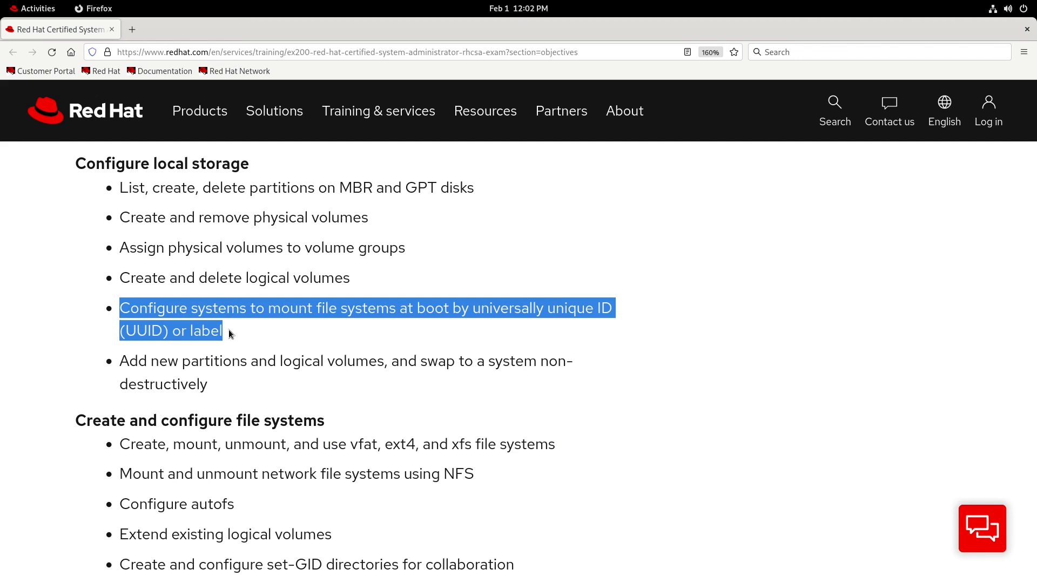
click(257, 328)
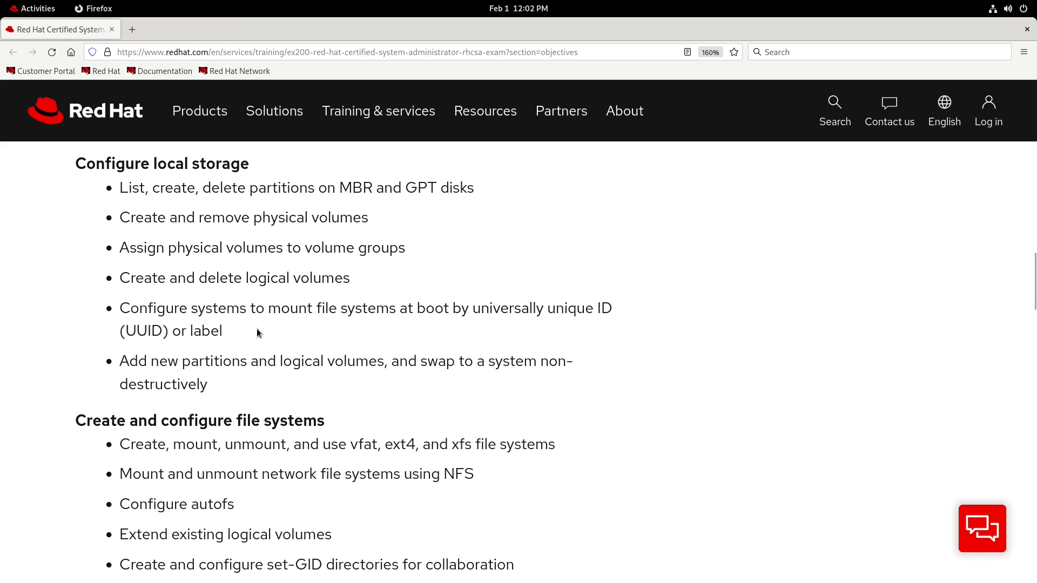
Switch to the appserver2 terminal and run lsblk, confirming vdb is an unpartitioned 6G disk
key(alt+Tab)
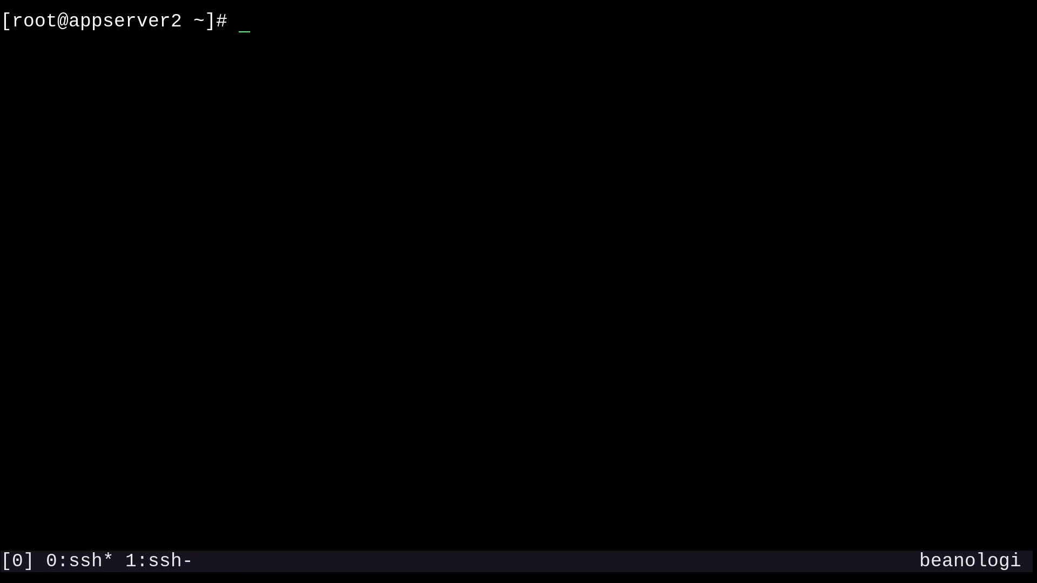
text(l)
text(sblk)
key(Return)
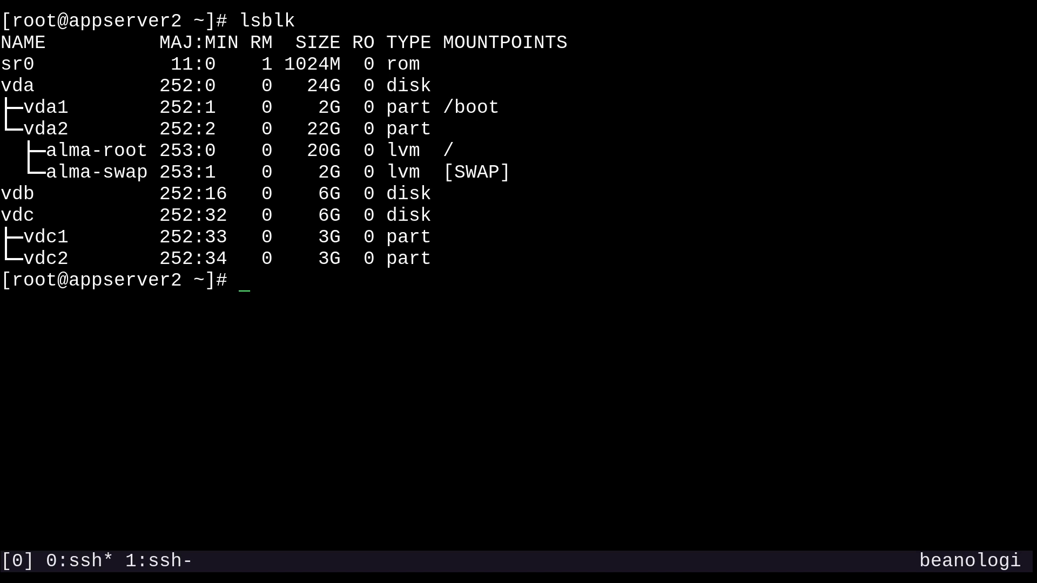
drag(36, 195, 4, 197)
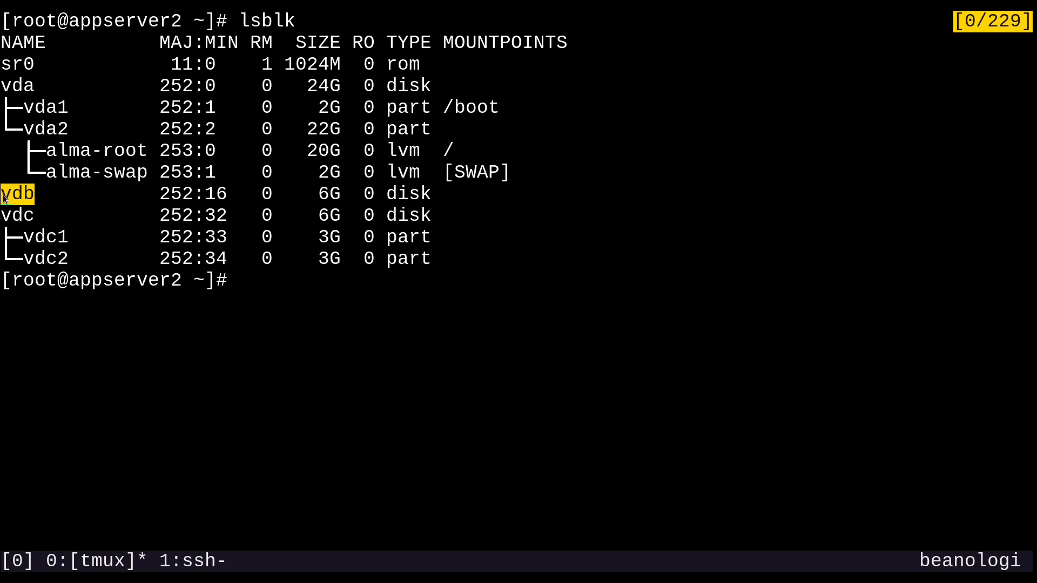
click(360, 322)
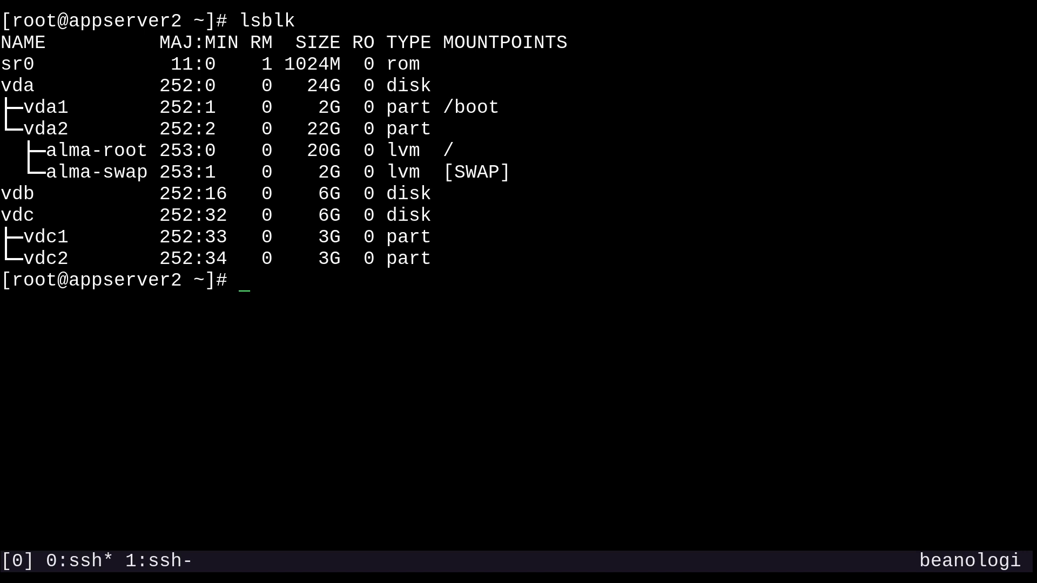
text(cfdisk )
text(/dev/vdb)
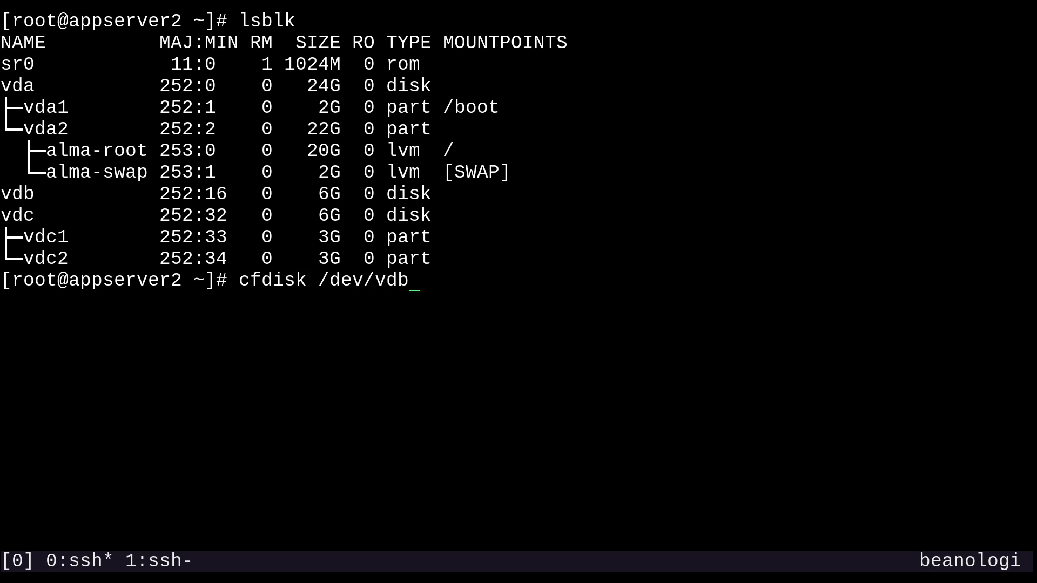
In cfdisk on /dev/vdb, create three 2G Linux partitions vdb1, vdb2 and vdb3
key(Return)
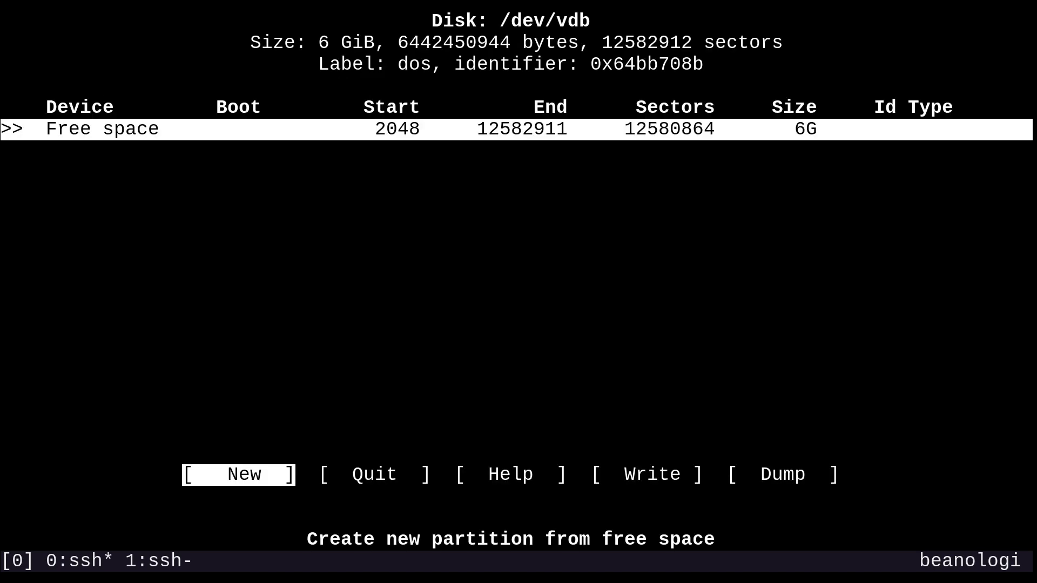
key(Return)
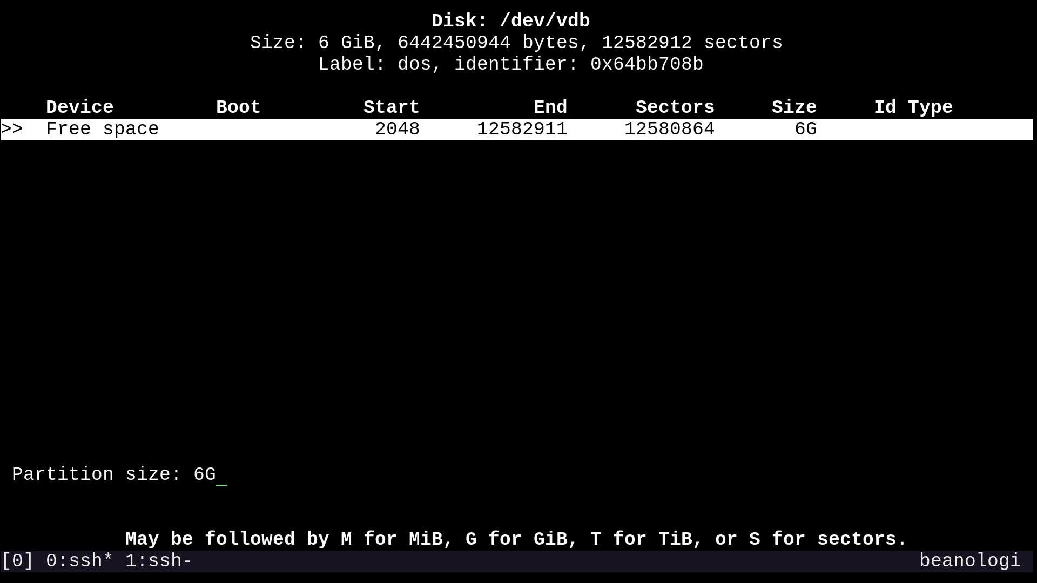
key(BackSpace)
key(BackSpace)
text(2G)
key(Return)
key(Return)
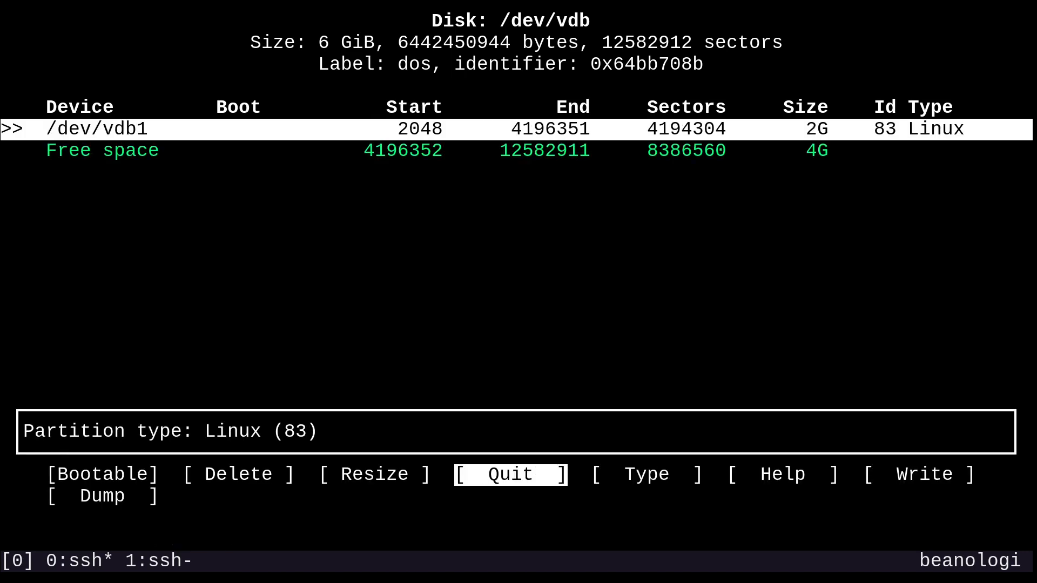
key(Down)
key(n)
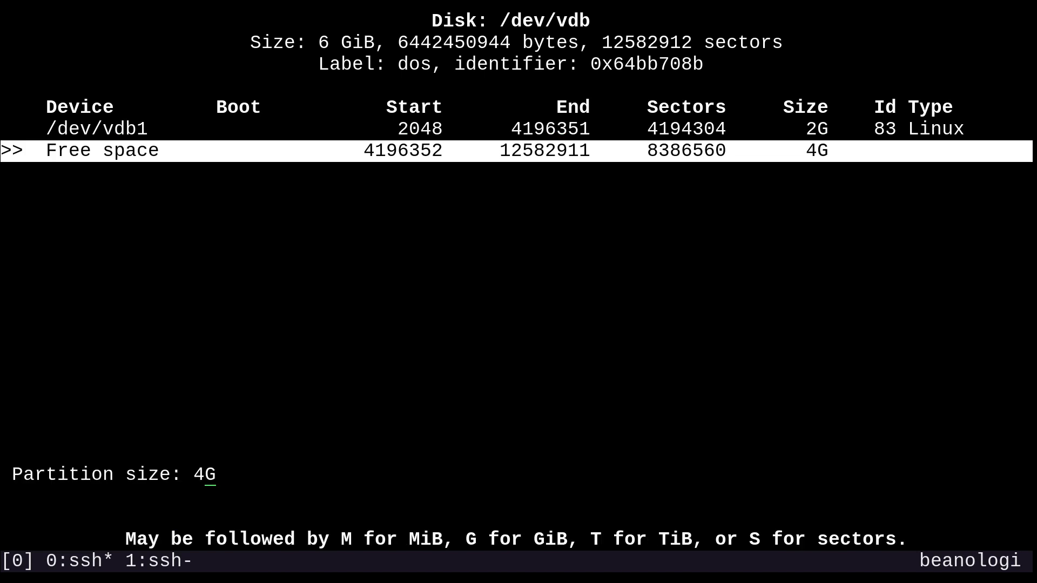
key(BackSpace)
key(BackSpace)
text(2G)
key(Return)
key(Return)
key(Down)
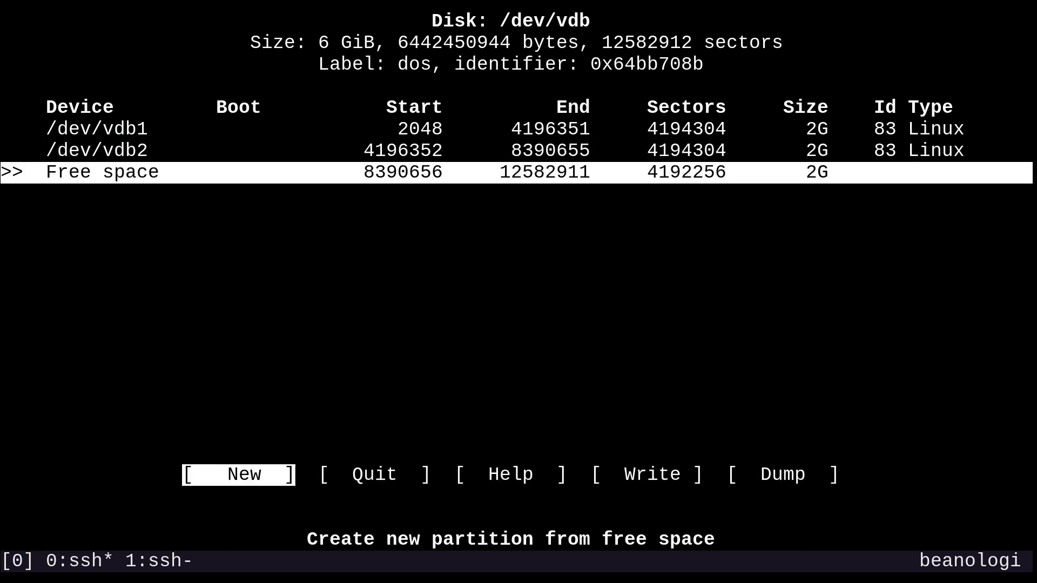
key(Return)
key(Return)
key(Return)
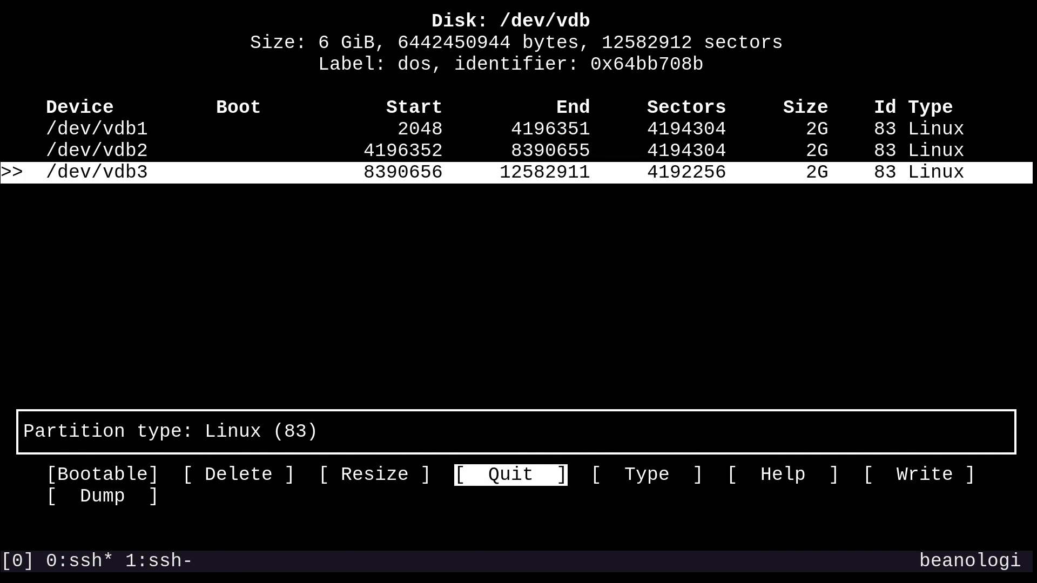
Change vdb1's partition type to b W95 FAT32
key(Up)
key(Up)
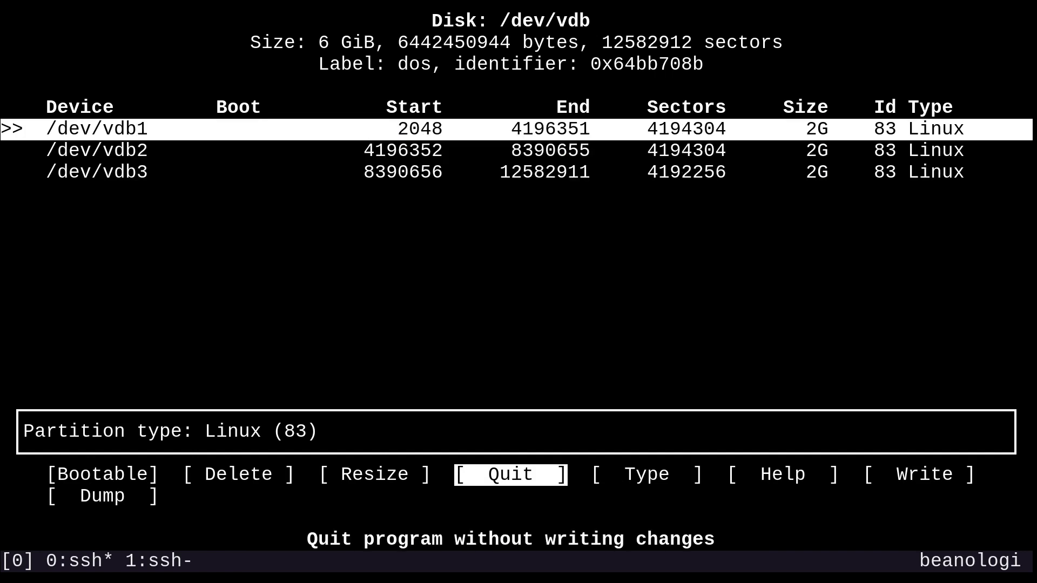
key(Right)
key(Return)
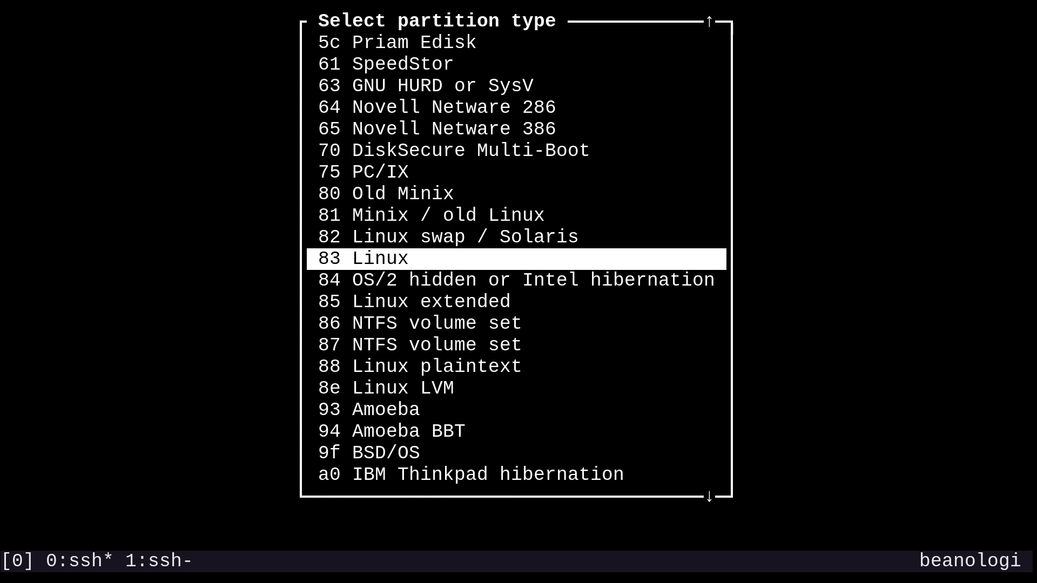
key(Up)
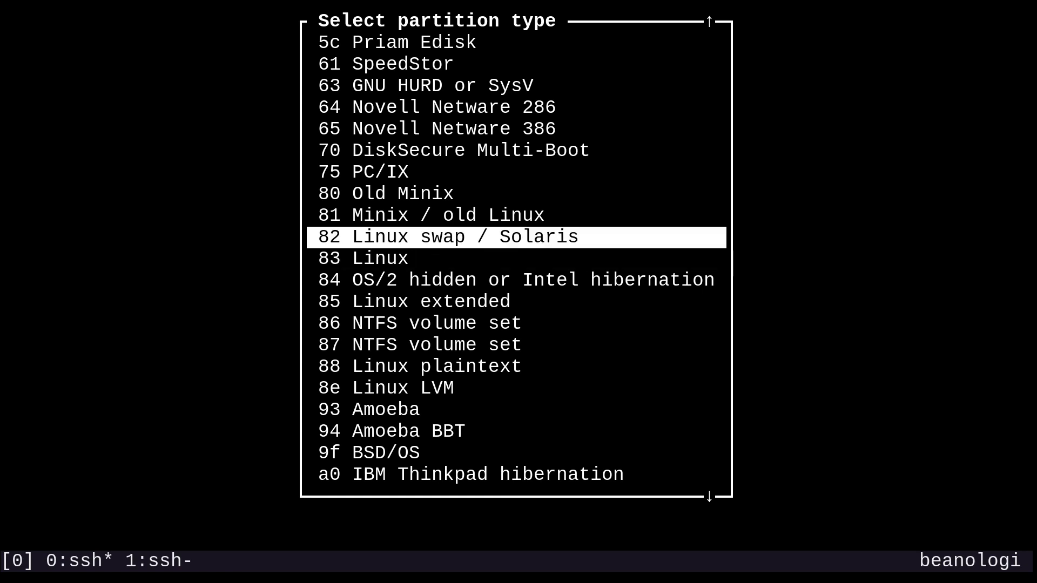
key(Up)
key(Up)
key(Up)
key(Up)
key(Up)
key(Up)
key(Up)
key(Up)
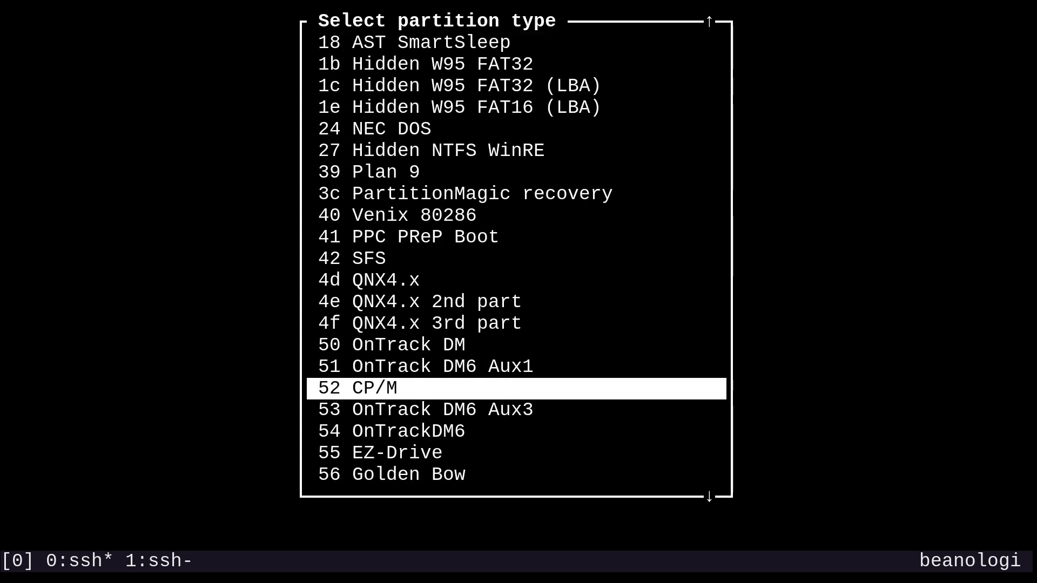
key(Up)
key(Up)
key(Up)
key(Up)
key(Up)
key(Up)
key(Up)
key(Up)
key(Up)
key(Up)
key(Up)
key(Up)
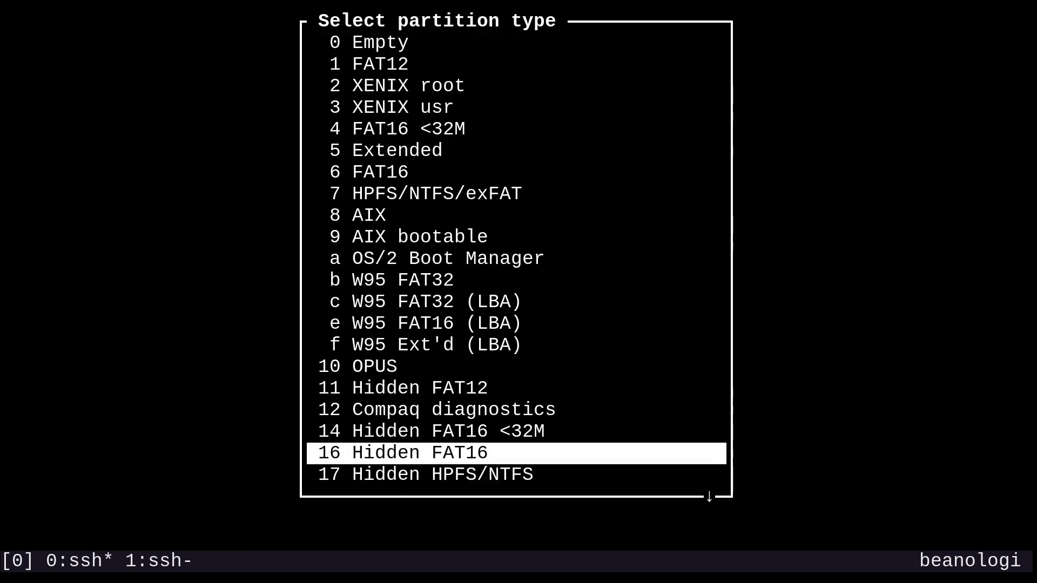
key(Up)
key(Up)
key(Up)
key(Up)
key(Up)
key(Up)
key(Up)
key(Up)
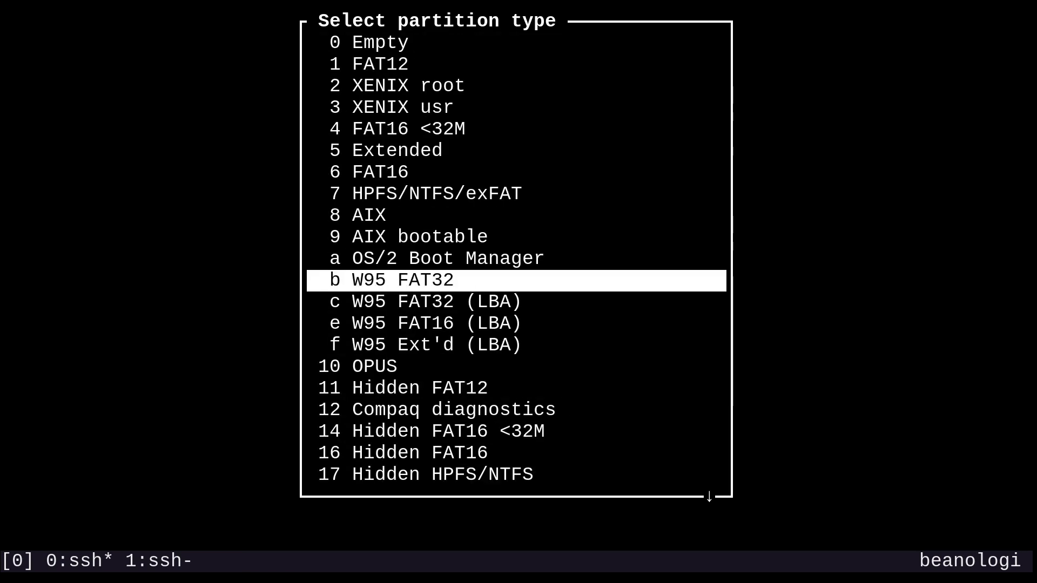
key(Return)
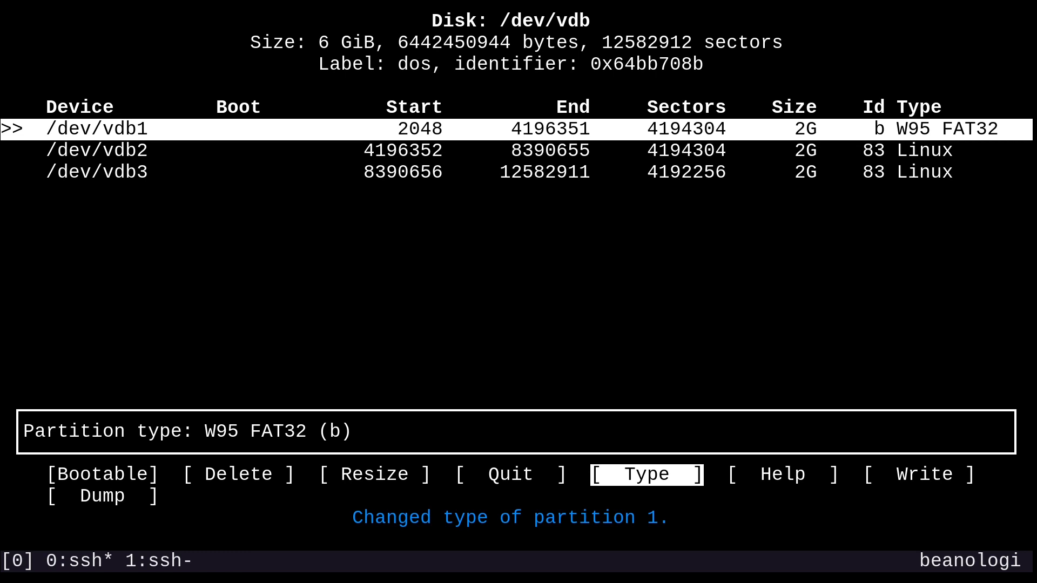
Write the partition table to disk with yes and quit cfdisk back to the shell
key(Right)
key(Right)
key(Return)
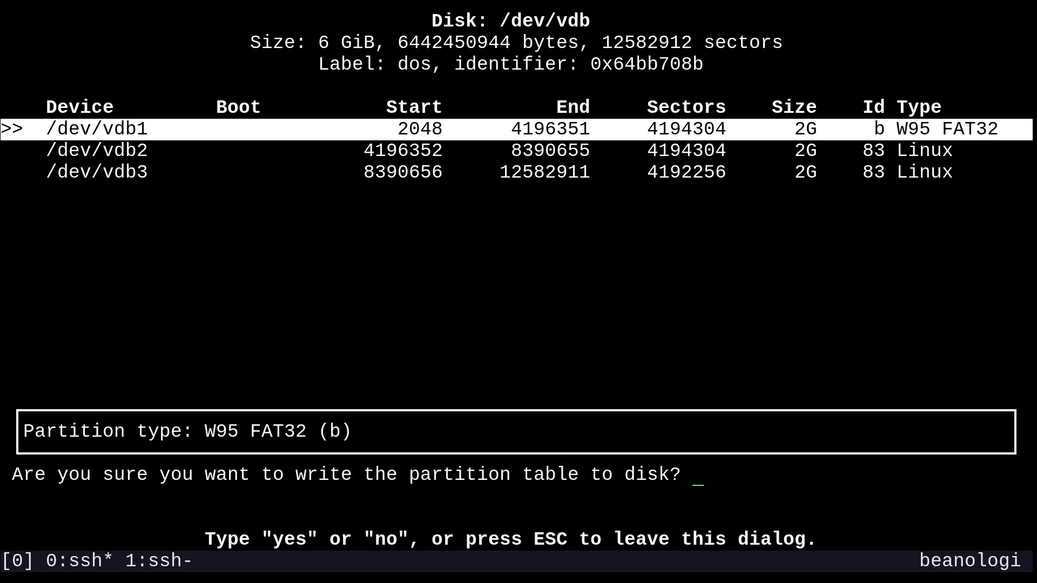
text(yes)
key(Return)
key(Left)
key(Left)
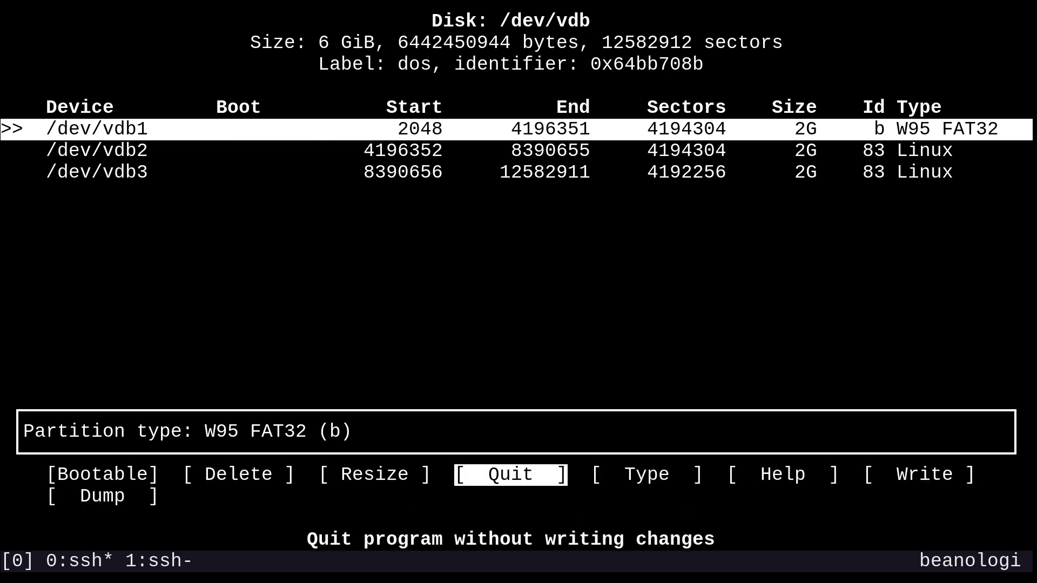
key(Return)
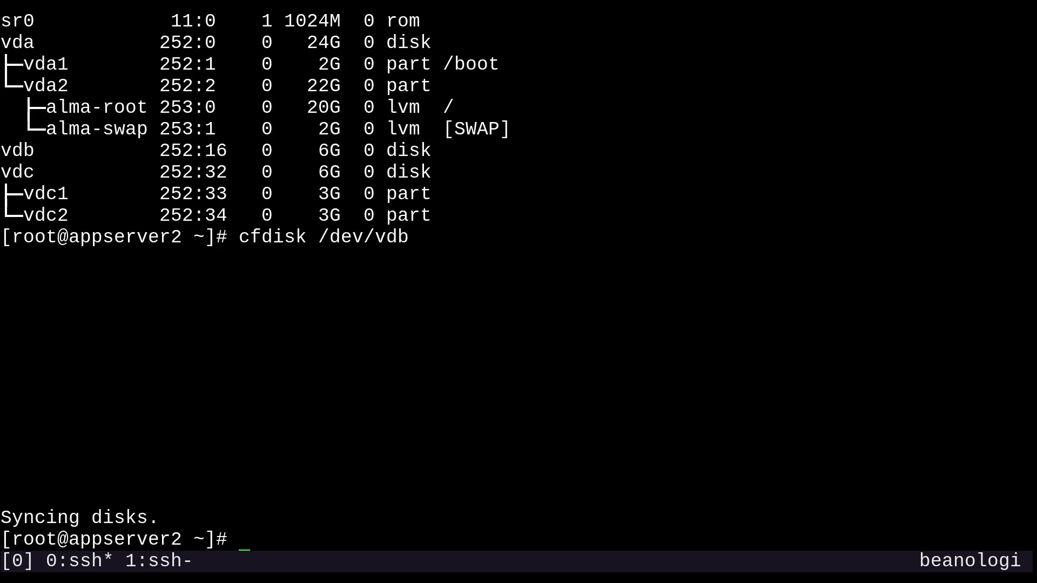
Install dosfstools with yum, accepting the package and the repository signing key
key(ctrl+l)
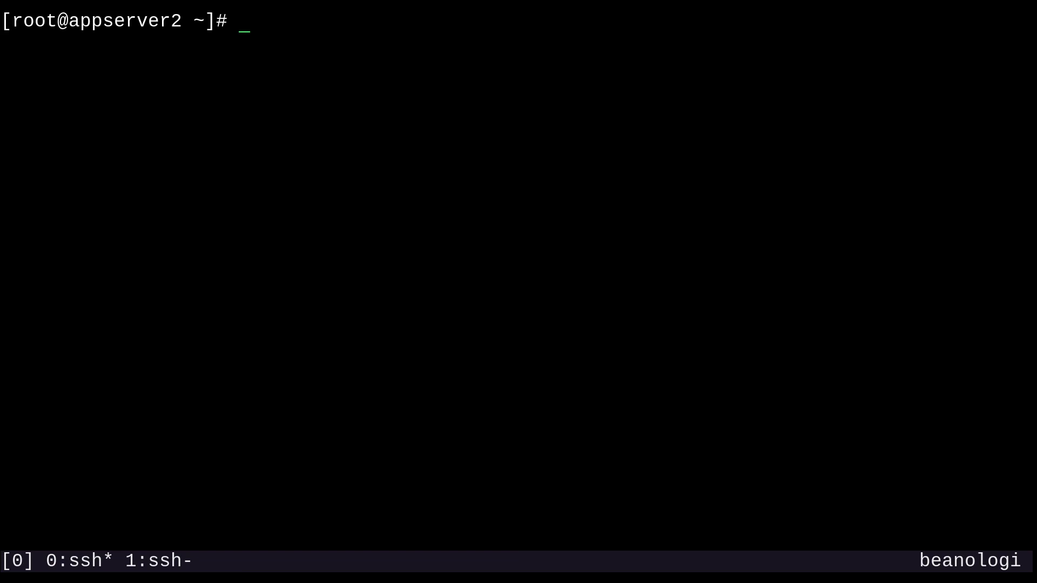
text(yum install )
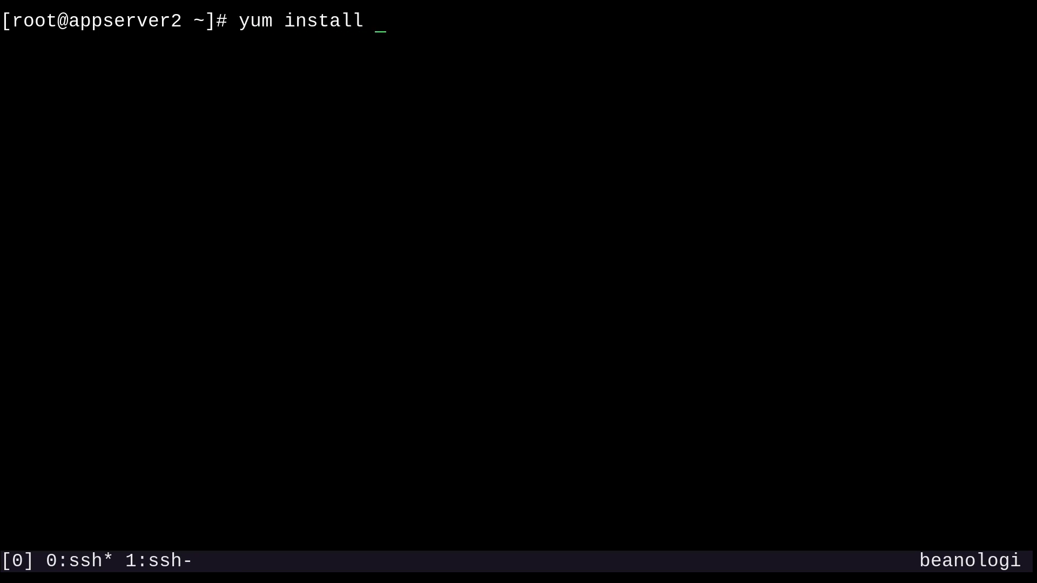
text(dosfstools)
key(Return)
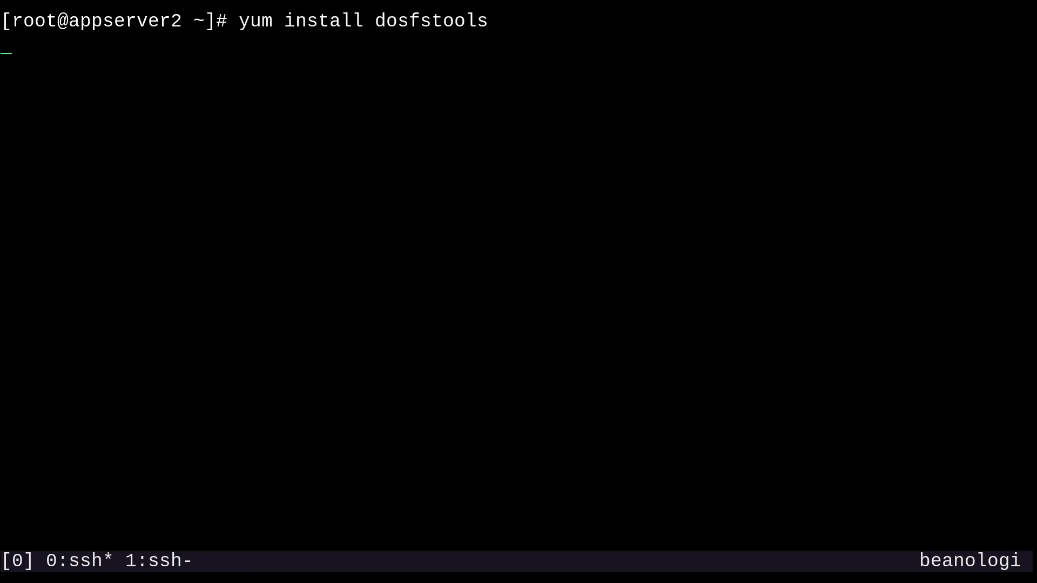
text(y)
key(Return)
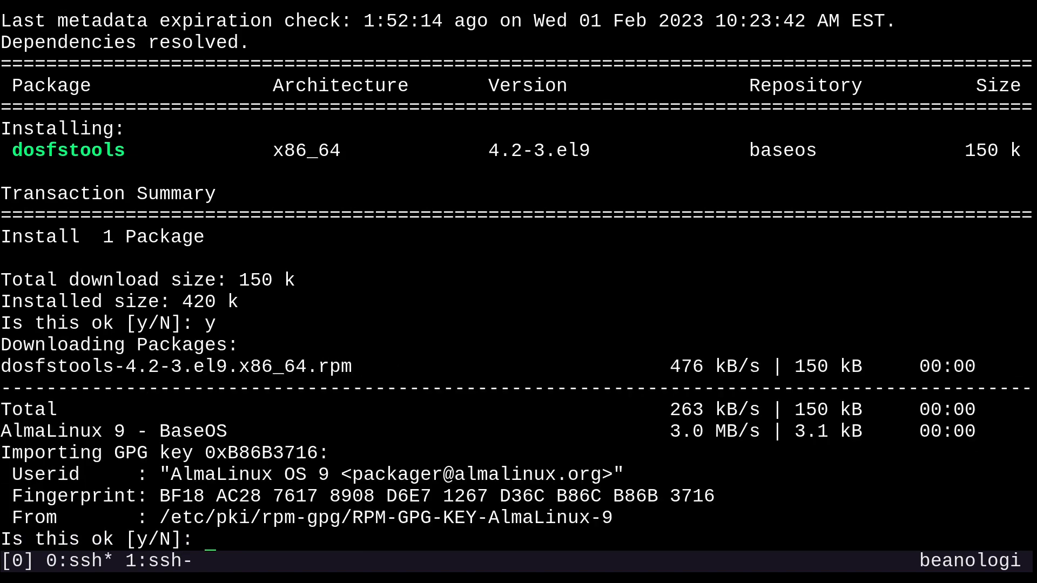
text(y)
key(Return)
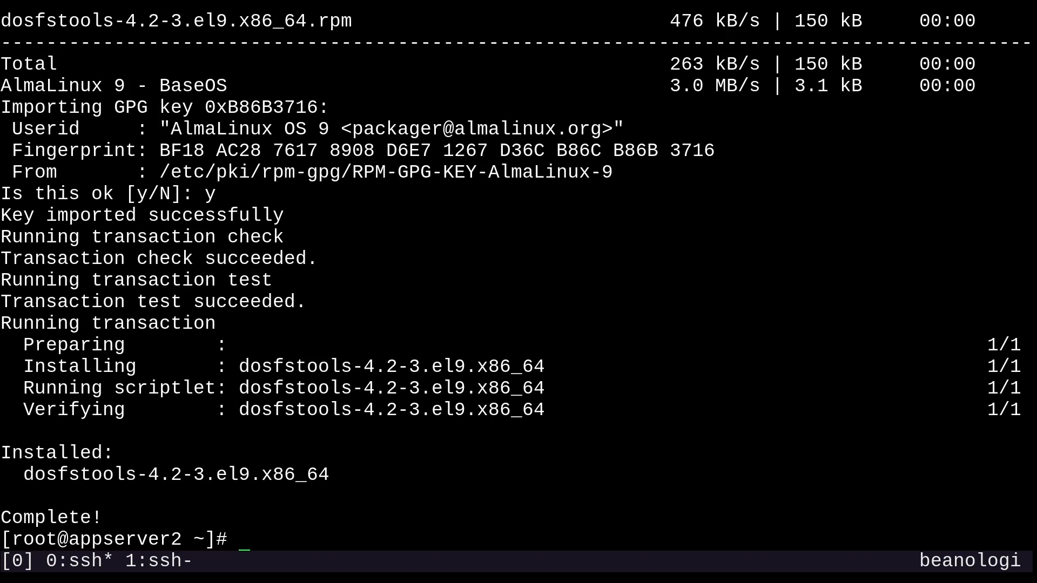
Format /dev/vdb1 with mkfs.vfat, dropping the trial FAT size option
key(ctrl+l)
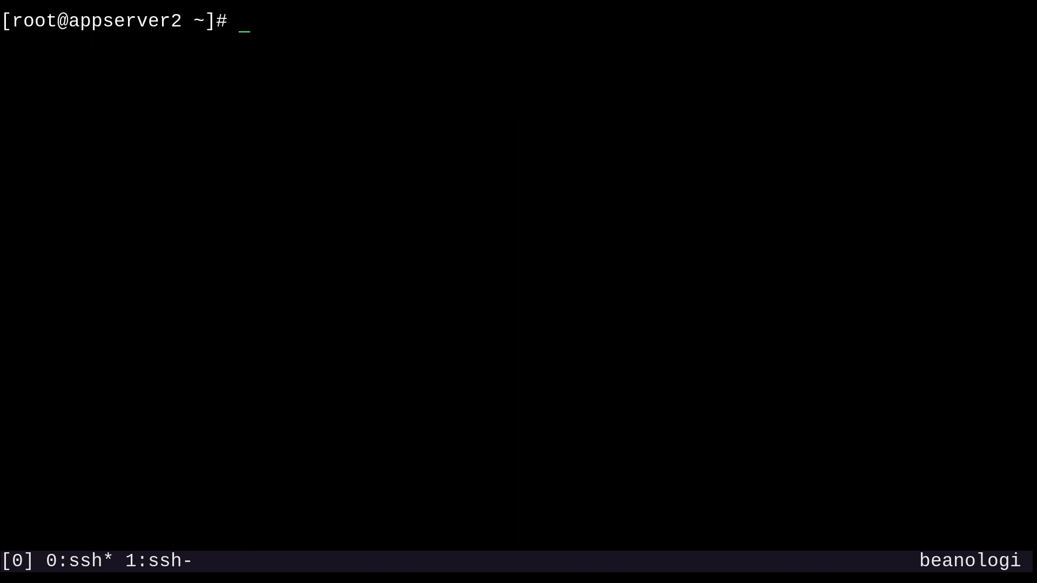
text(mkfs.)
text(vfat )
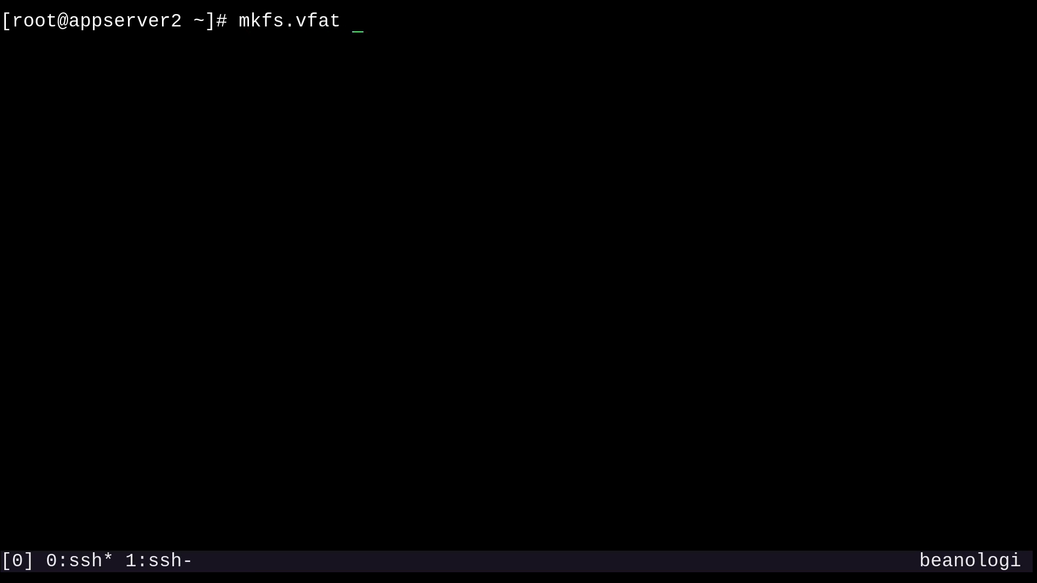
text(/dev/vd)
text(b1)
key(Left)
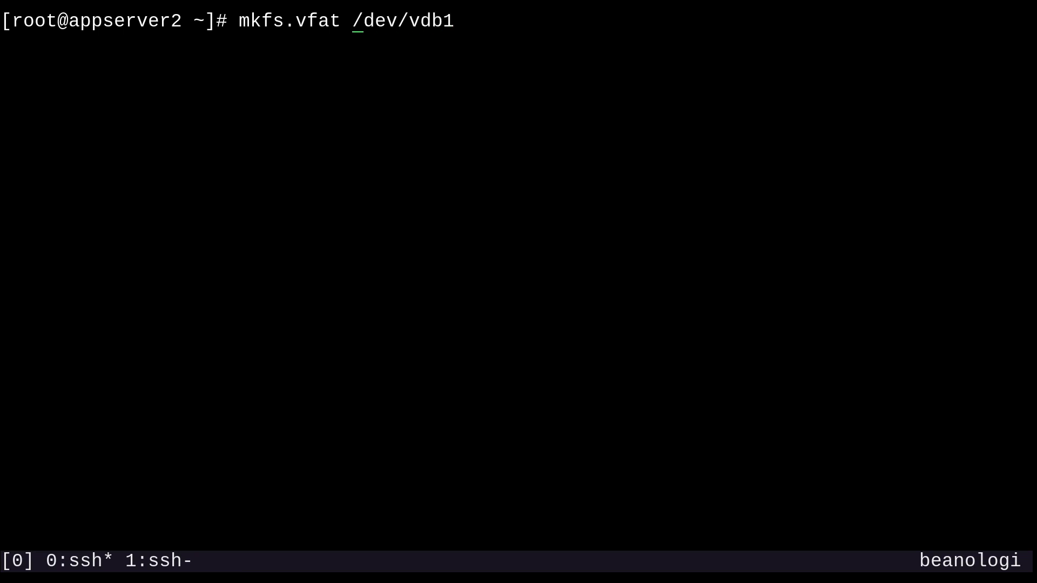
text(-f)
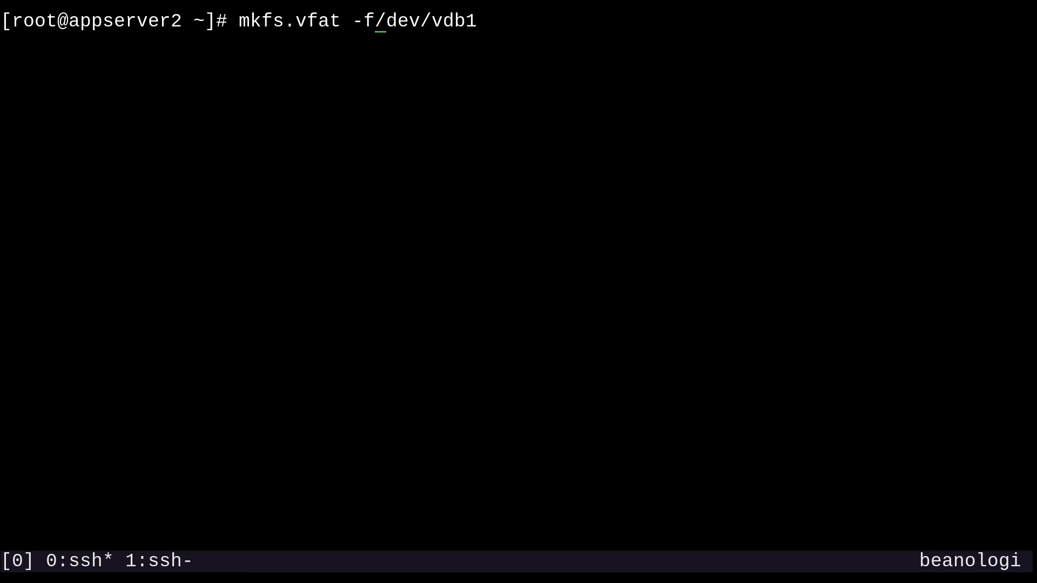
key(Left)
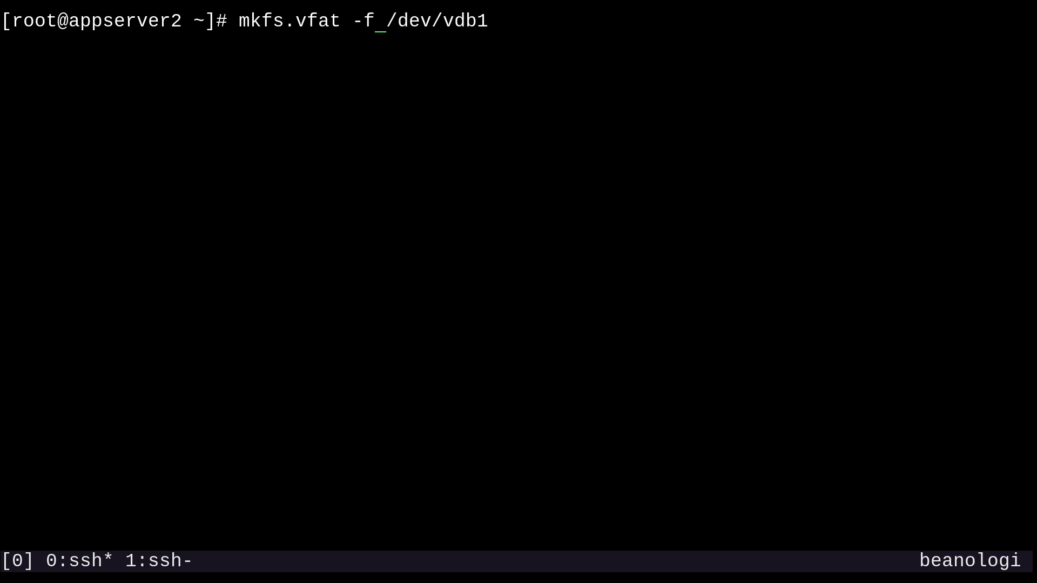
text(12)
key(BackSpace)
key(BackSpace)
text(16)
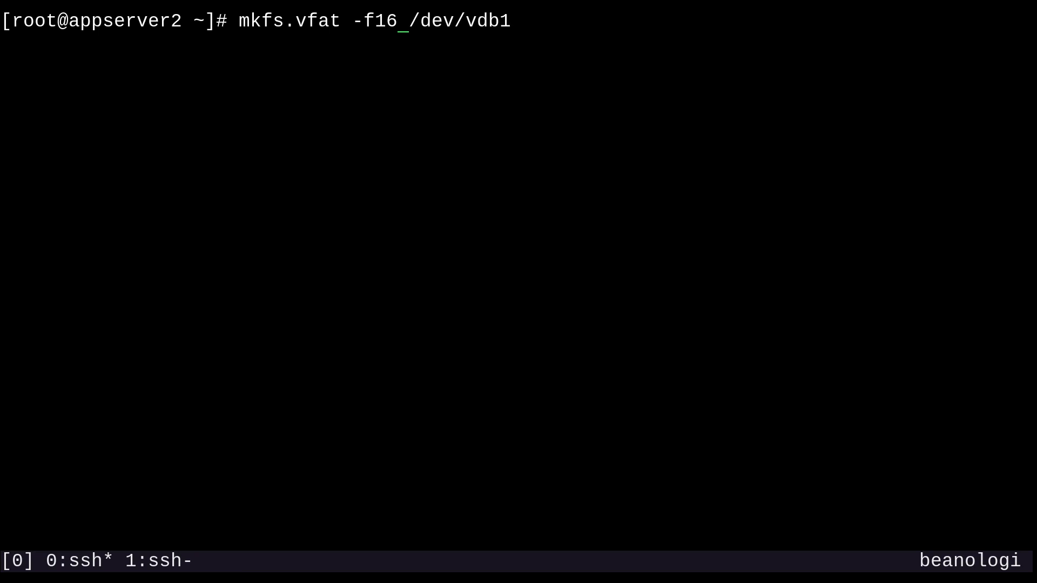
key(BackSpace)
key(BackSpace)
text(32)
key(BackSpace)
key(BackSpace)
key(BackSpace)
key(BackSpace)
key(BackSpace)
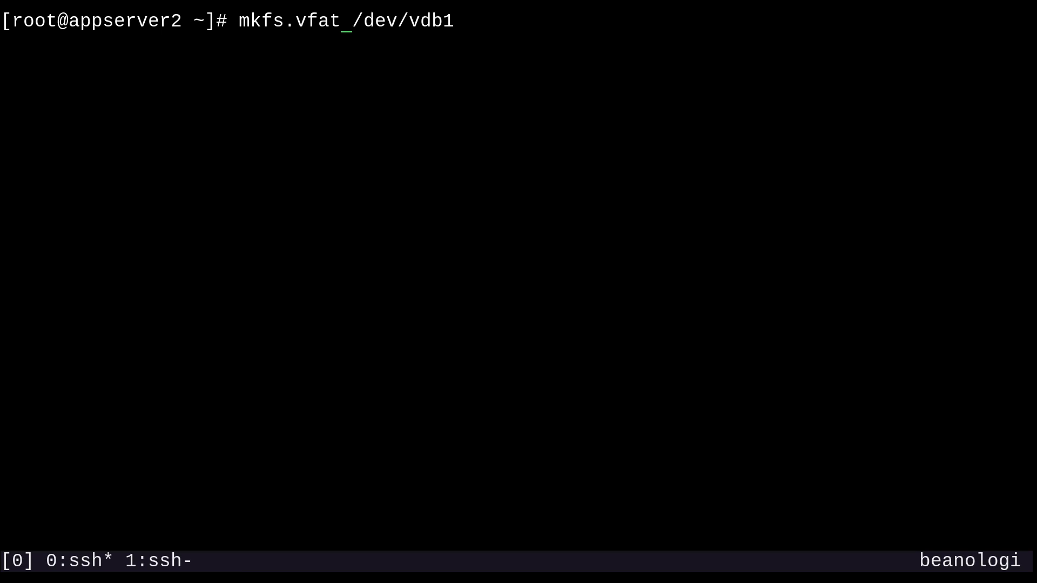
key(Return)
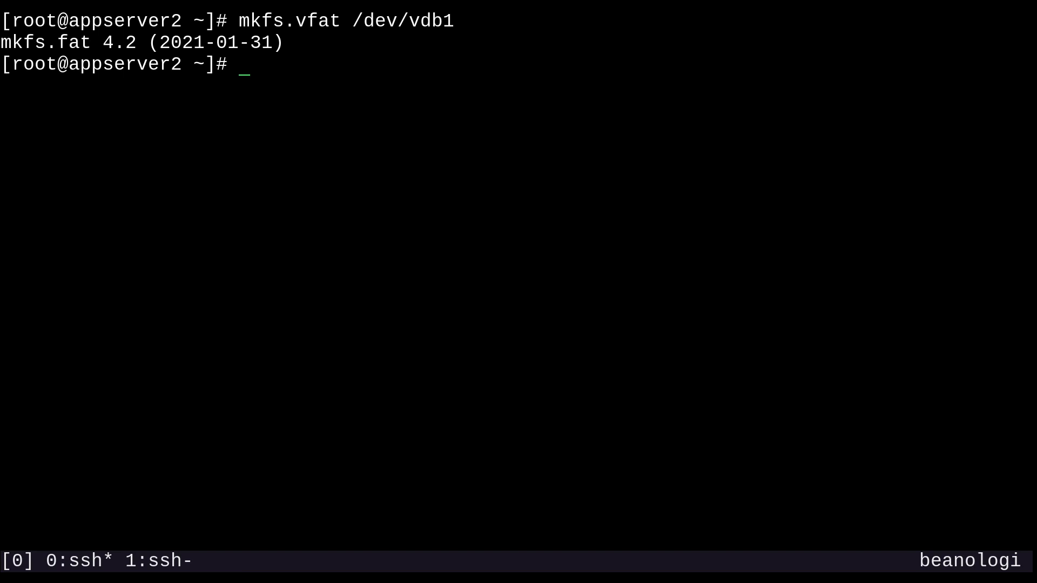
text(fatlabel )
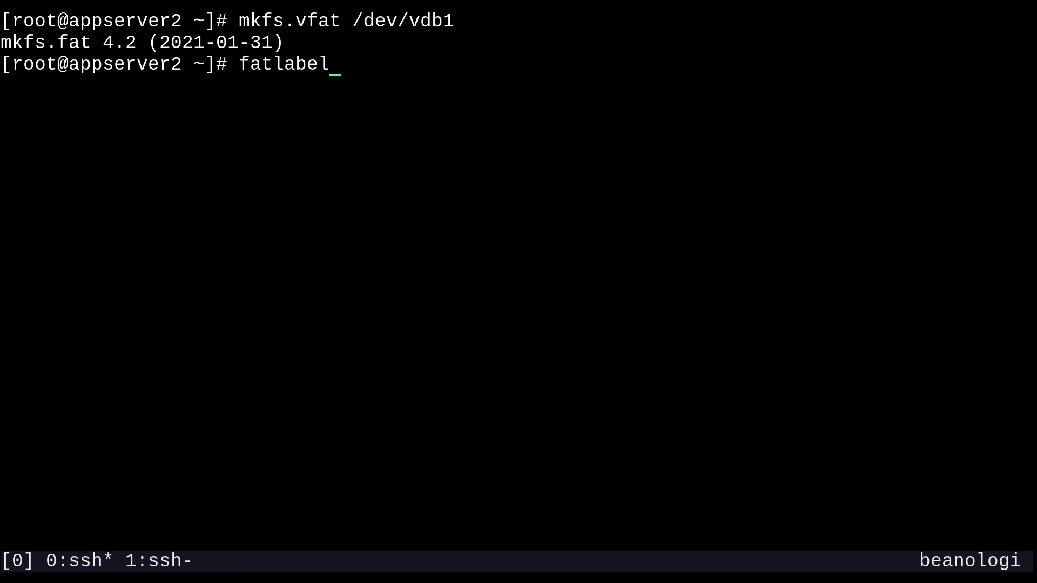
text(/dev/vd)
text(b1 )
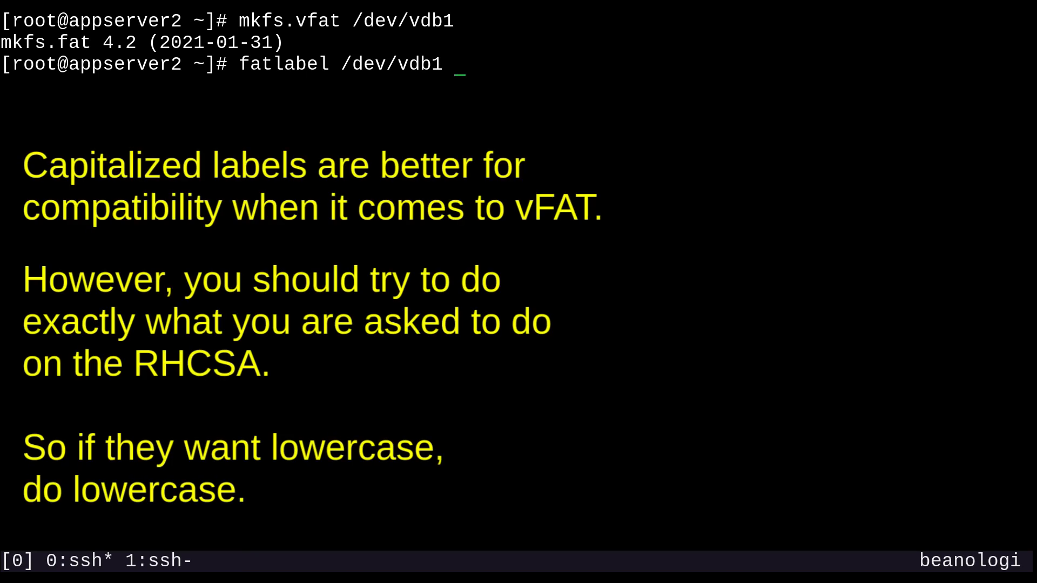
text(MY)
text(FAT)
Label /dev/vdb1 as MYFAT with fatlabel and clear the screen
key(Return)
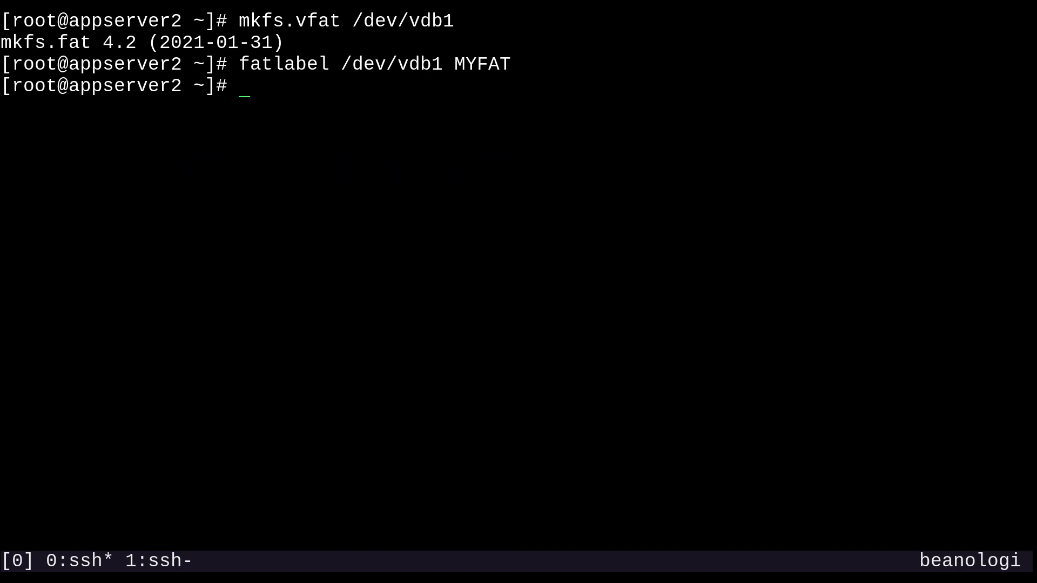
key(ctrl+l)
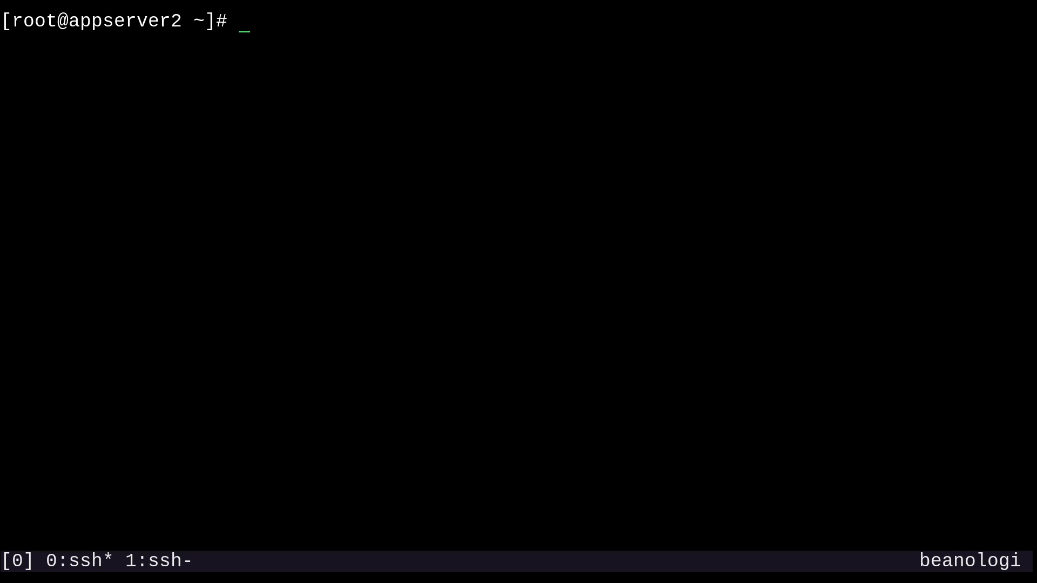
text(mkfs.)
text(ext4)
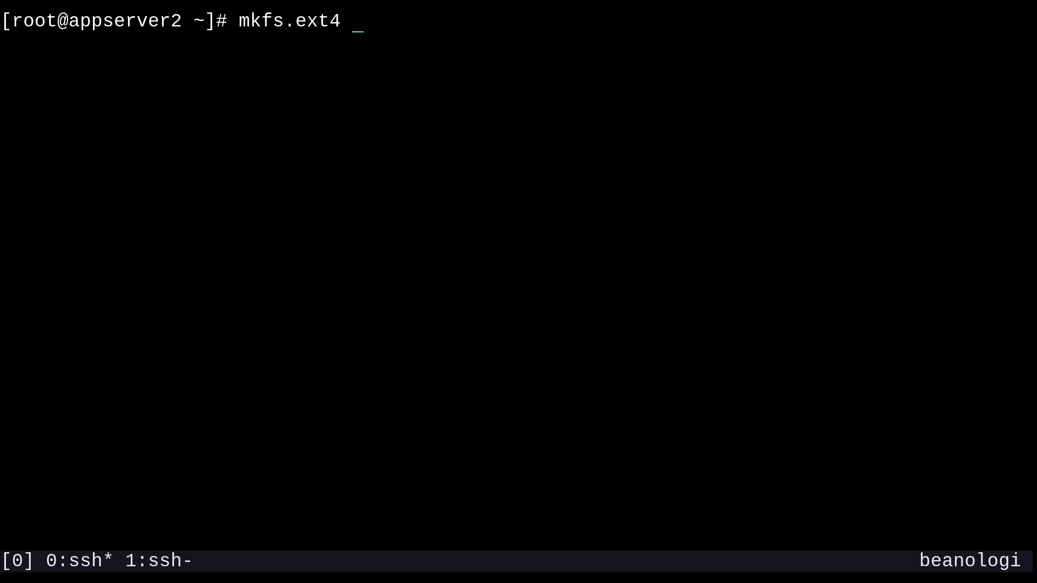
text(-E nod)
text(iscard)
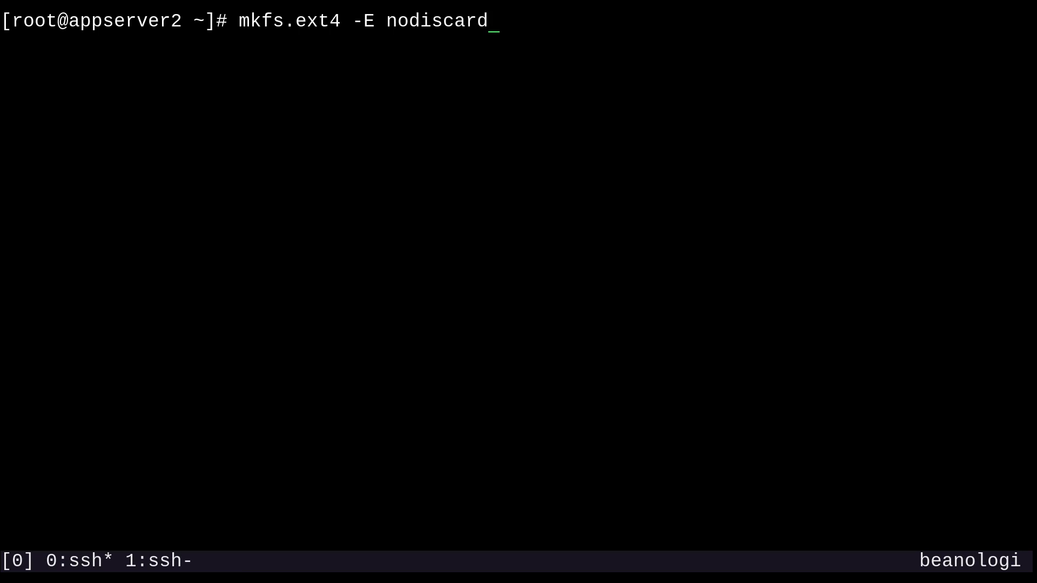
Format /dev/vdb2 as ext4 without nodiscard and label it MYEXT4 with e2label
key(BackSpace)
key(BackSpace)
key(BackSpace)
key(BackSpace)
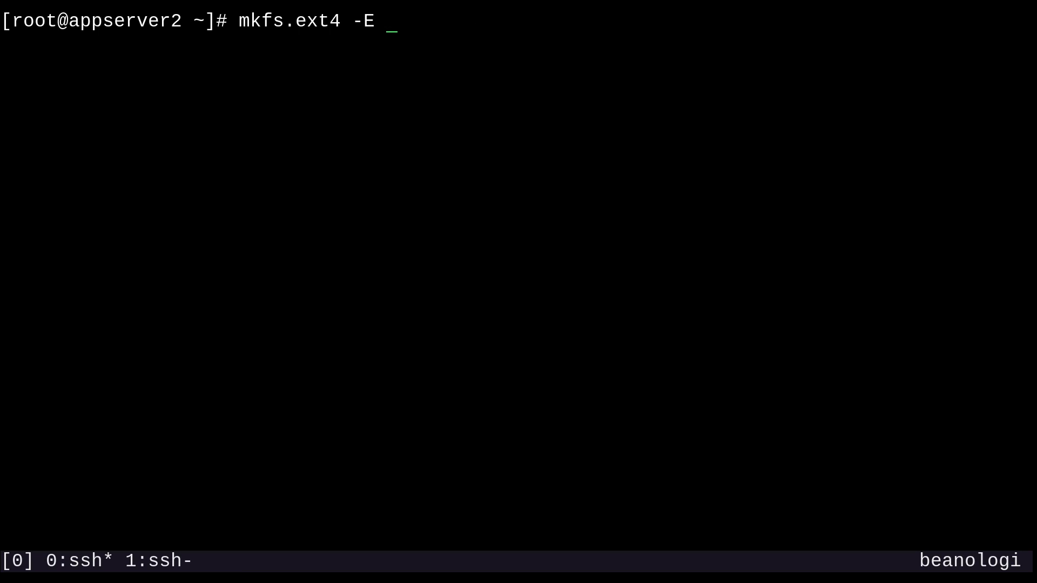
key(BackSpace)
key(BackSpace)
text(/d)
text(ev/)
text(vdb2)
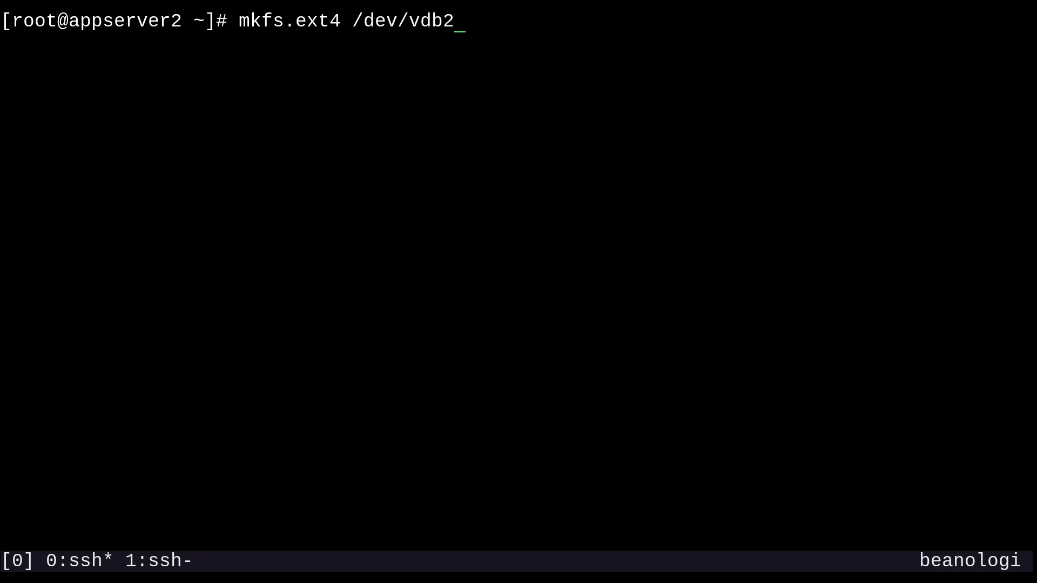
key(Return)
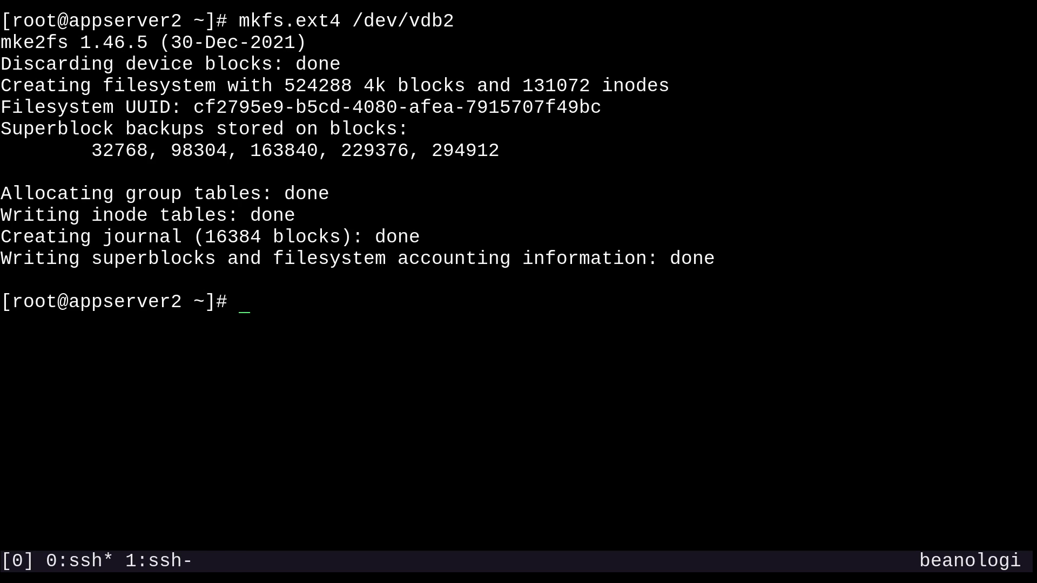
text(e2label )
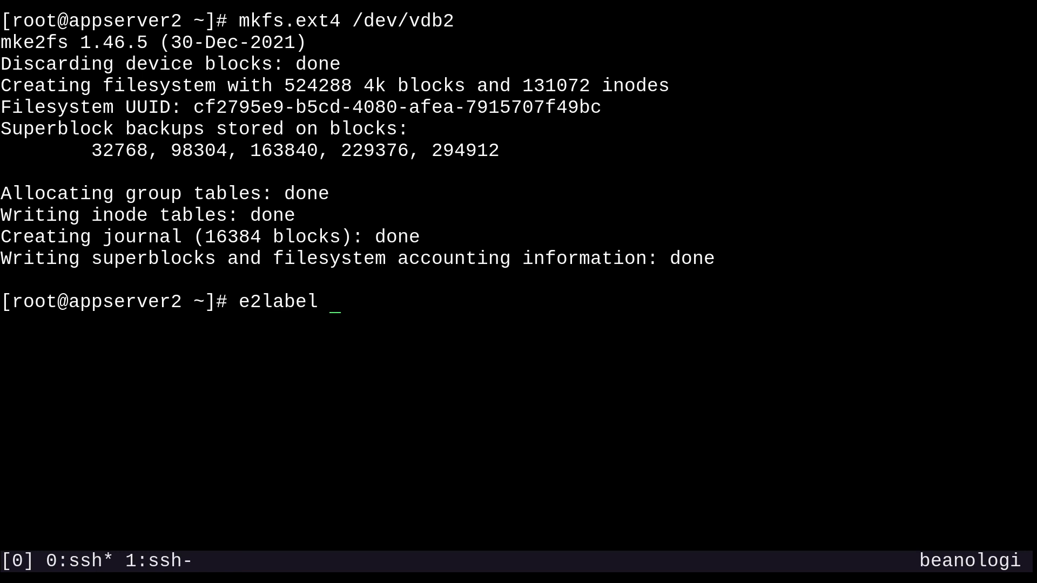
text(/dev/v)
text(db2 )
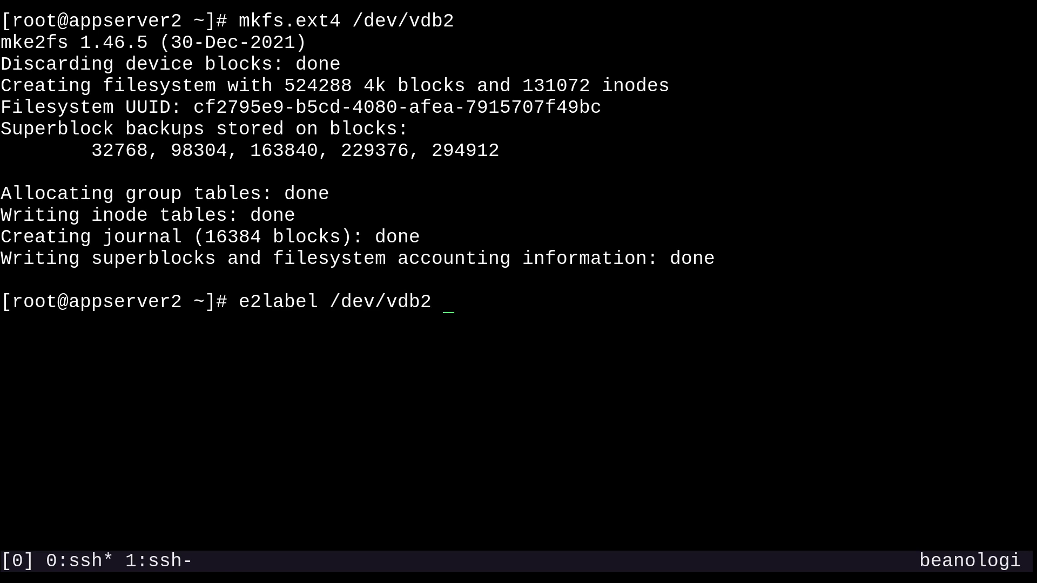
text(M)
text(YEXT4)
key(Return)
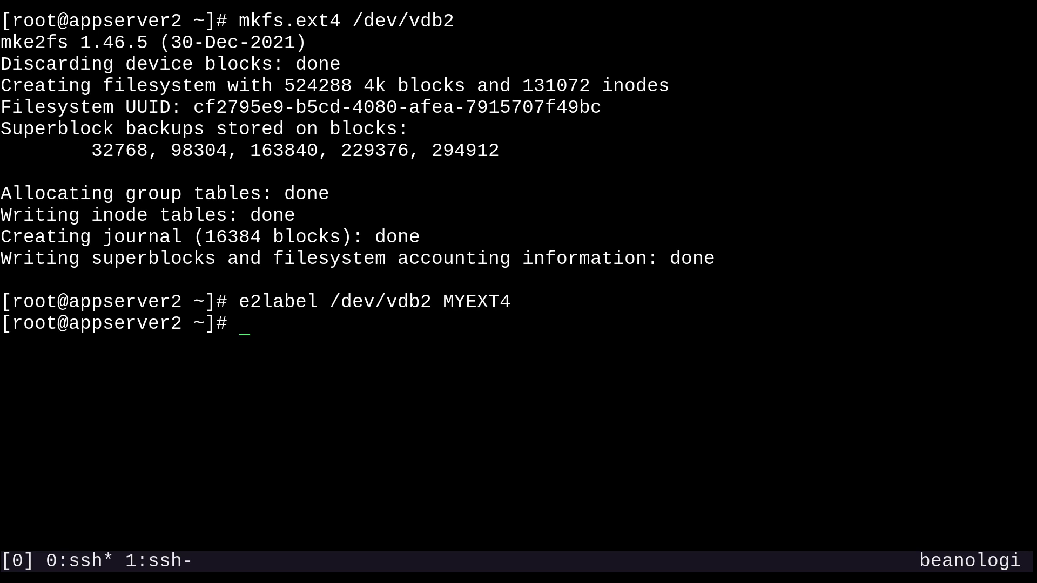
key(ctrl+l)
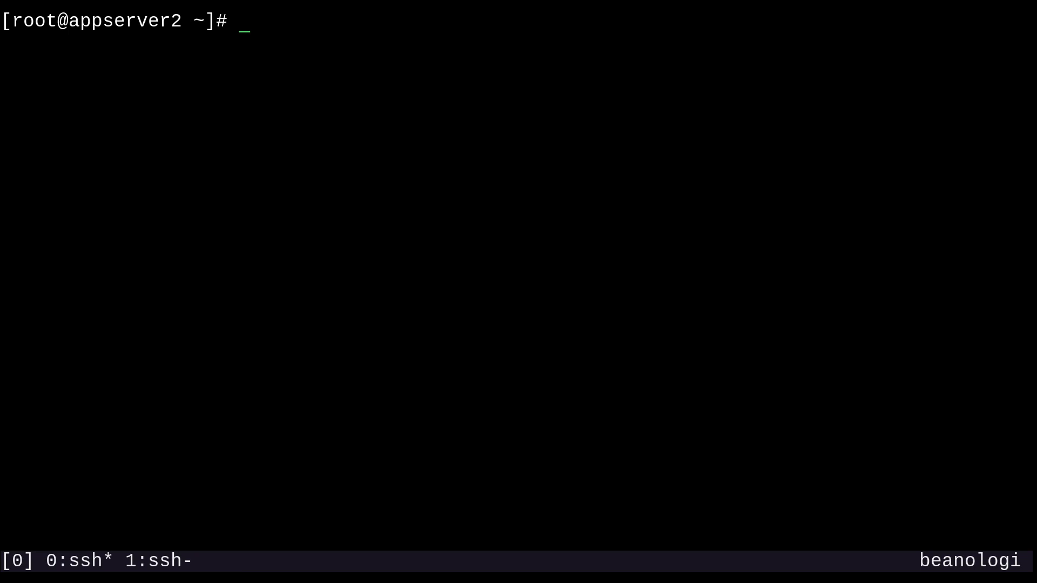
text(mk)
text(fs.xfs )
text(/dev/vdb)
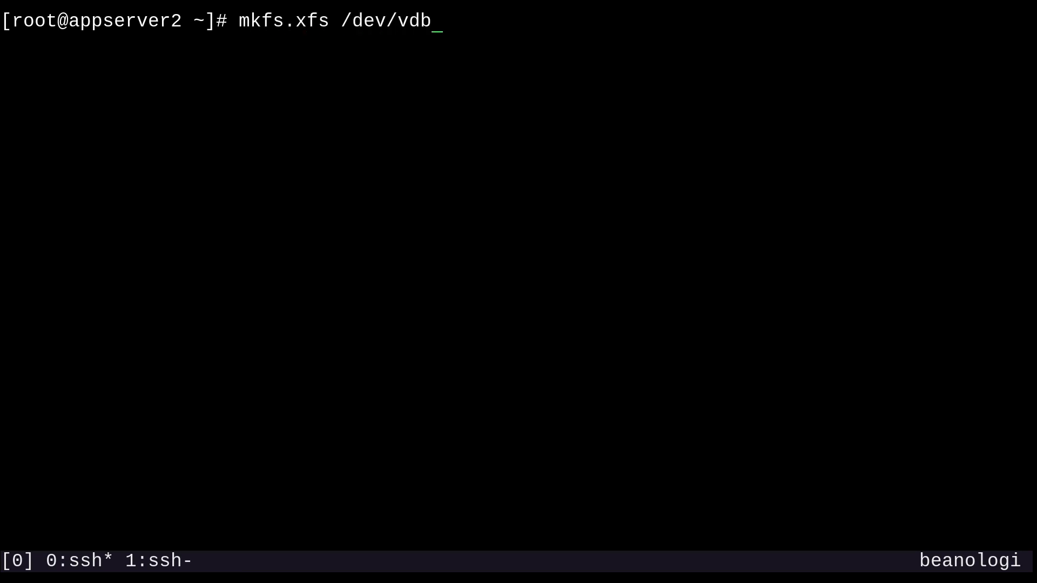
text(3)
Force-format /dev/vdb3 as XFS with mkfs.xfs -f, removing the -K option
key(Left)
key(Left)
text(-)
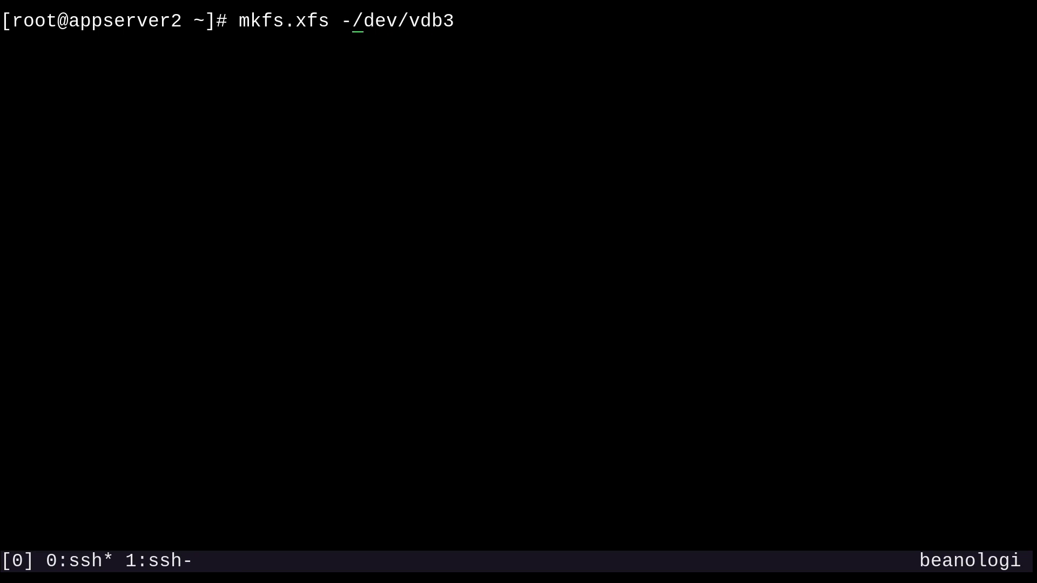
text(K)
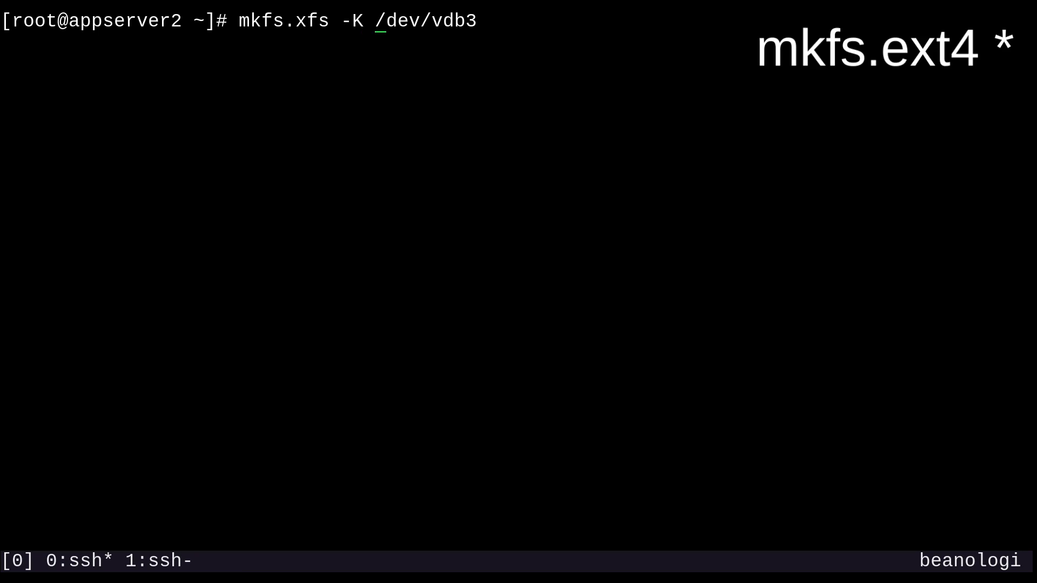
key(Left)
key(Left)
key(Left)
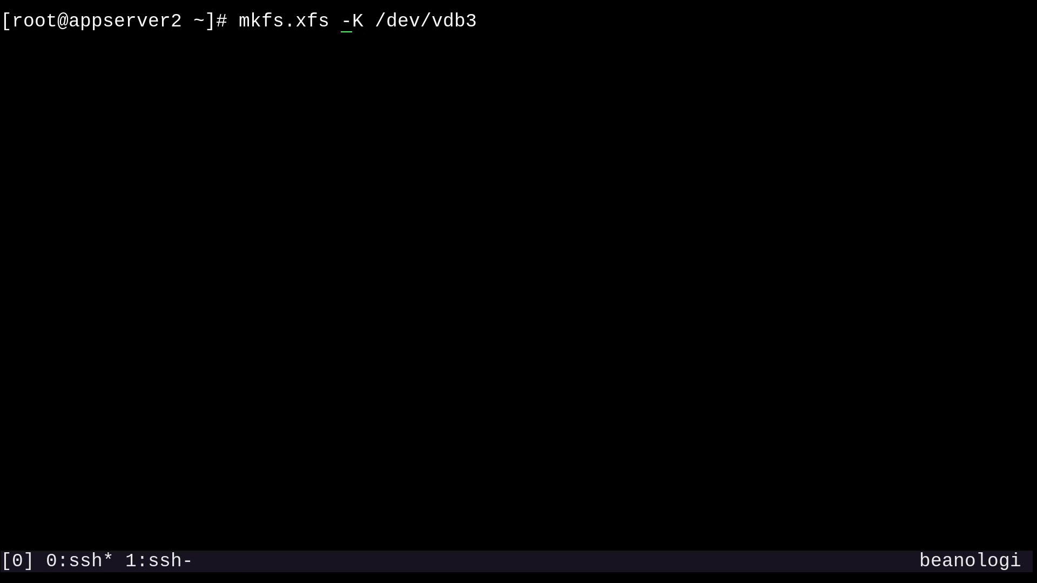
text(-f)
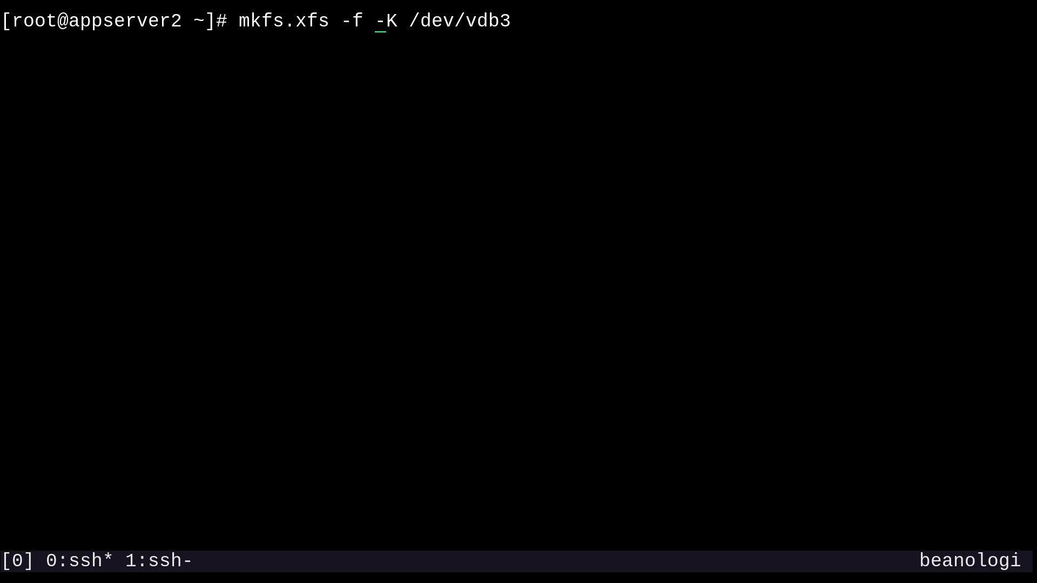
key(Right)
key(Right)
key(Right)
key(BackSpace)
key(BackSpace)
key(BackSpace)
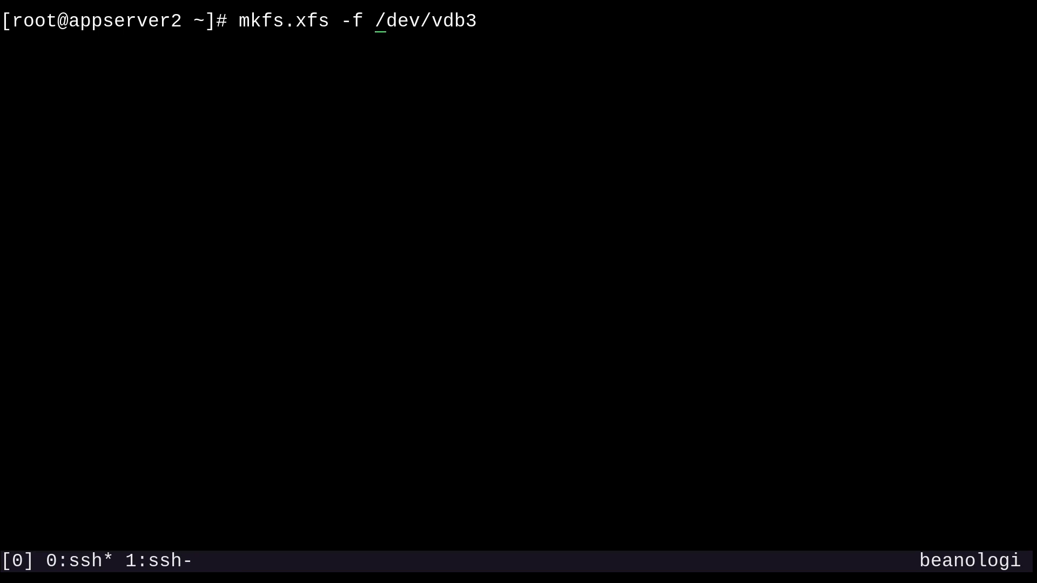
key(Right)
key(Return)
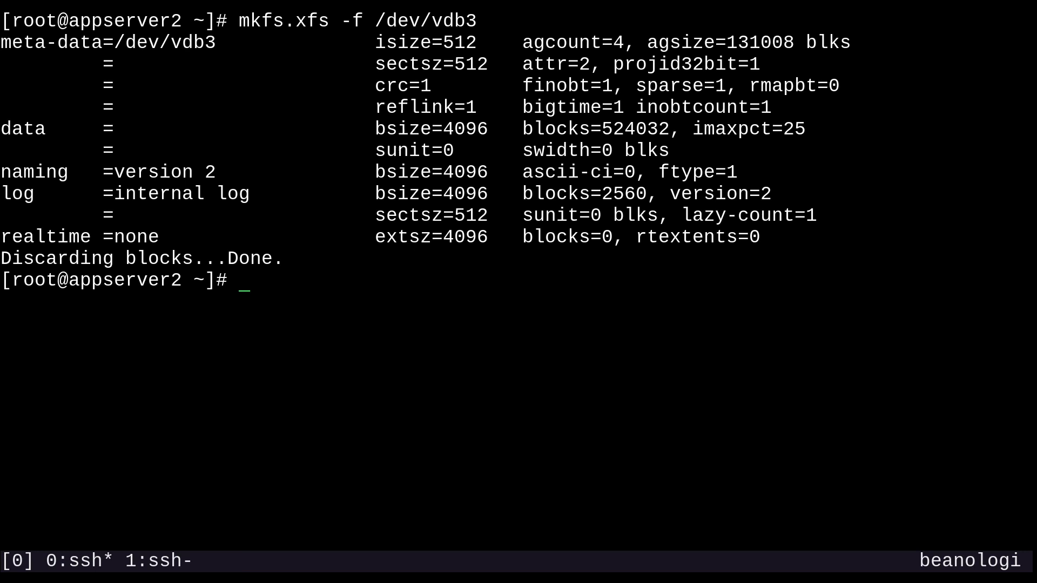
text(xfs_)
text(admin -)
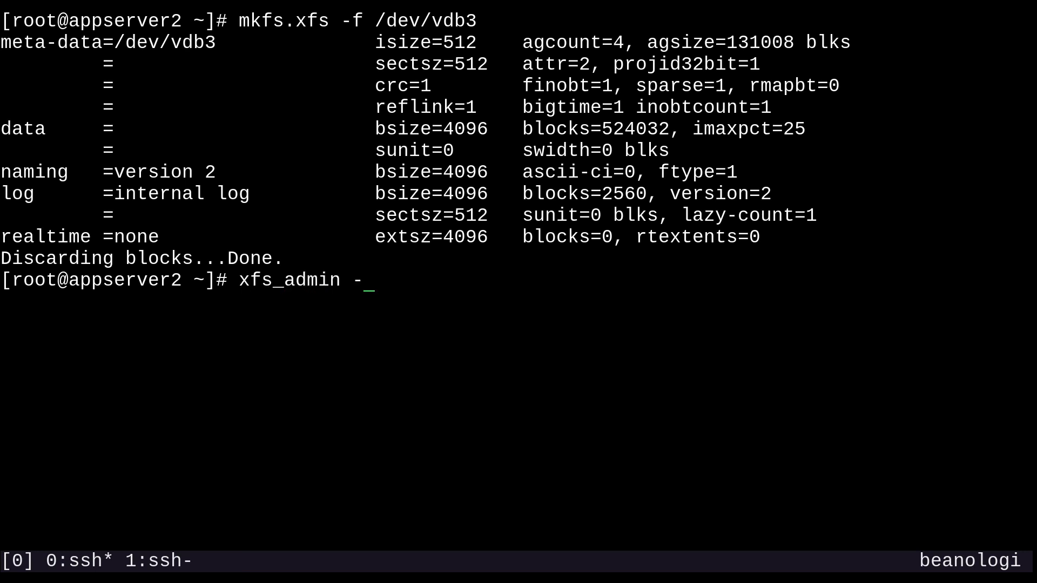
text(L)
text( MYXFS)
text( /dev/)
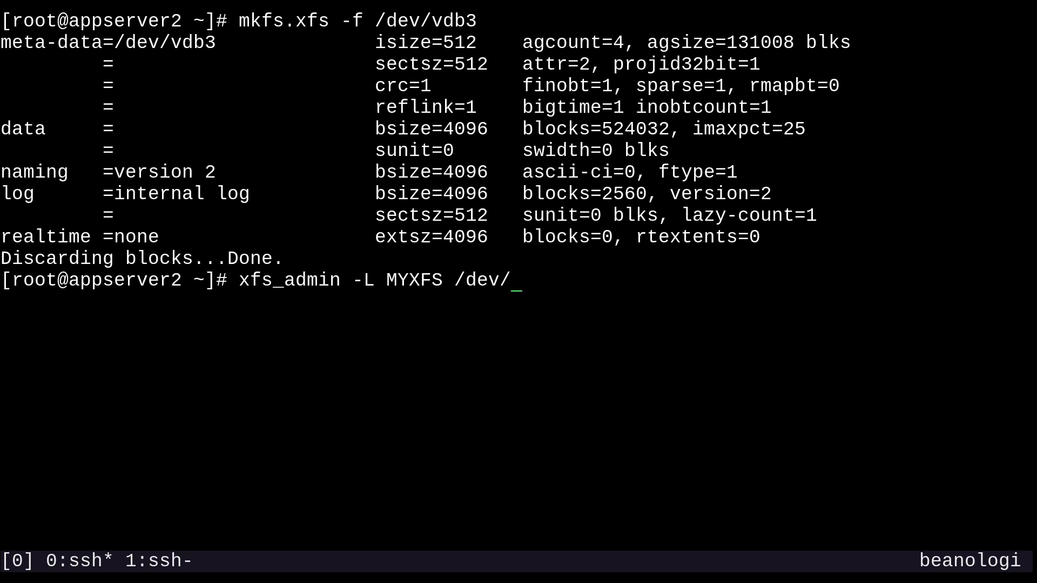
text(vdb3)
Label /dev/vdb3 as MYXFS with xfs_admin -L and clear the screen
key(Return)
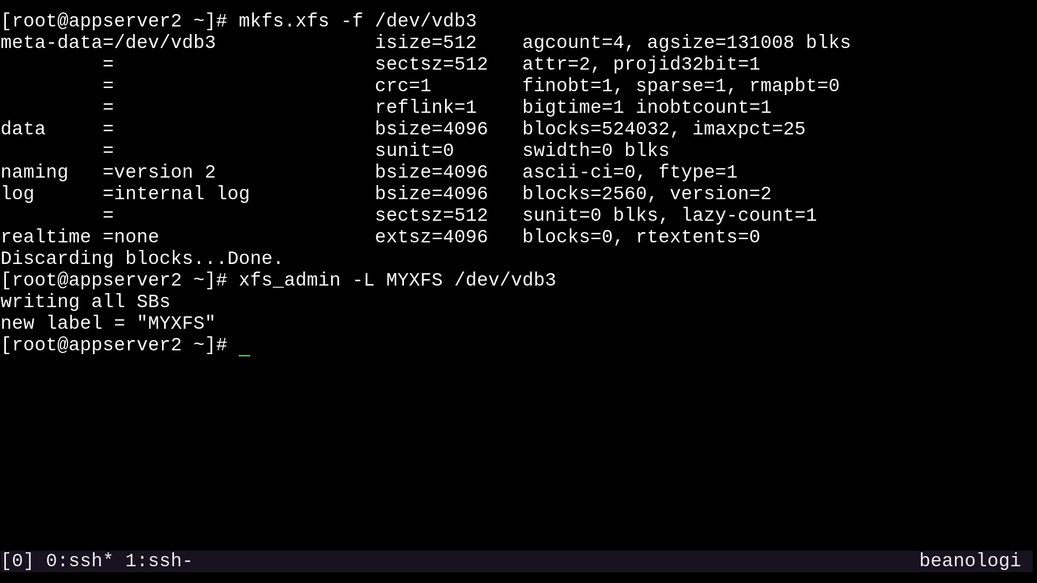
key(ctrl+l)
text(bl)
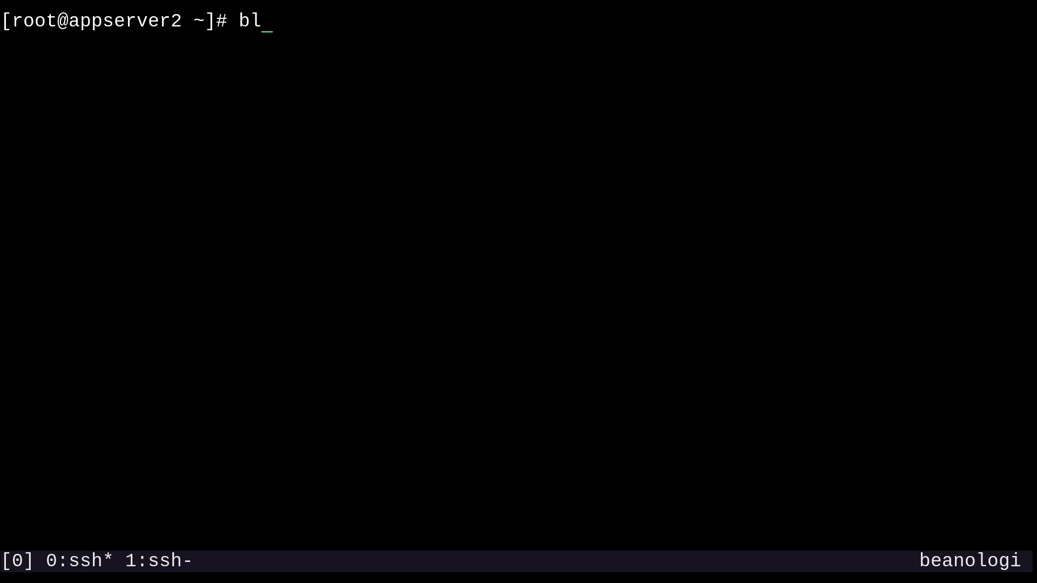
text(kid)
Run blkid and copy the MYFAT, MYEXT4, MYXFS labels and the vdb1–vdb3 UUIDs
key(Return)
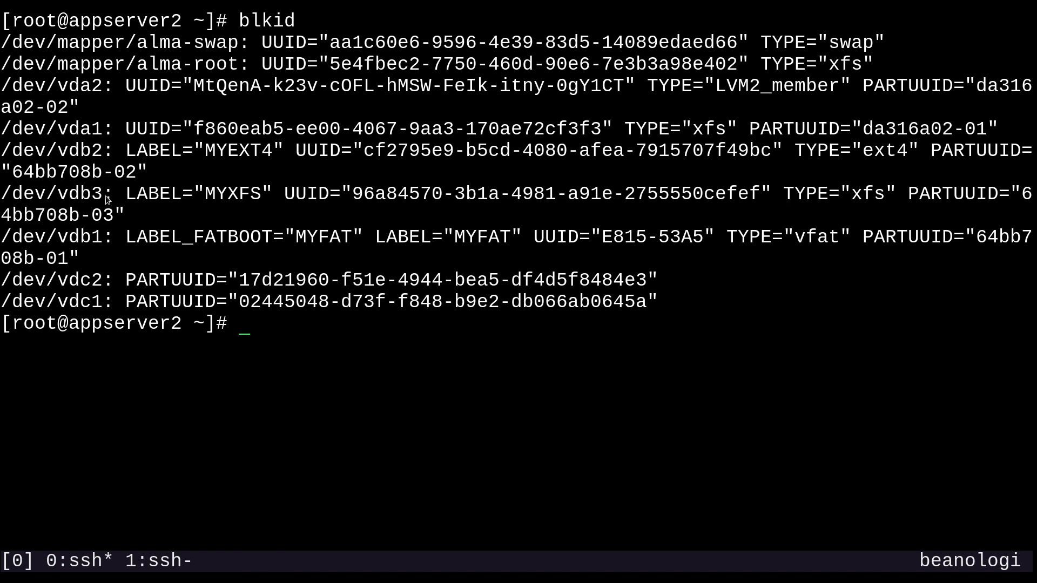
double_click(235, 194)
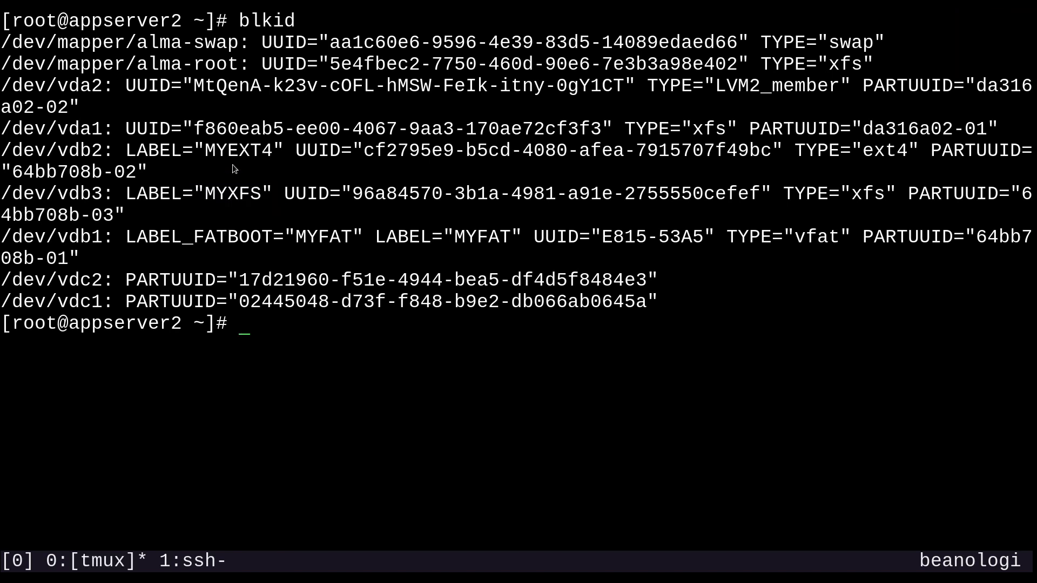
double_click(273, 145)
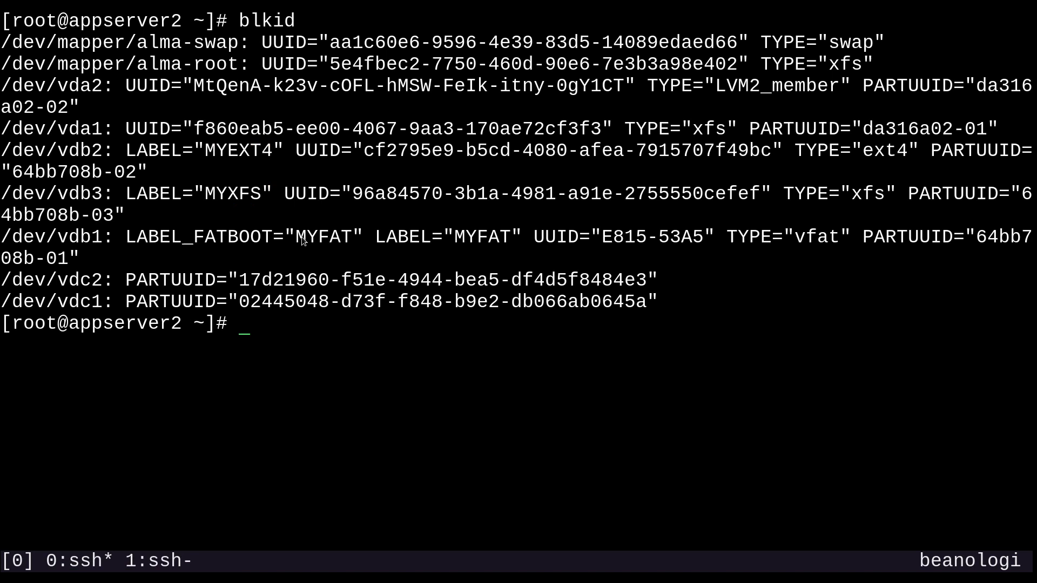
drag(298, 240, 356, 243)
drag(604, 235, 705, 236)
triple_click(394, 200)
drag(364, 150, 503, 151)
text(mkdir /mnt)
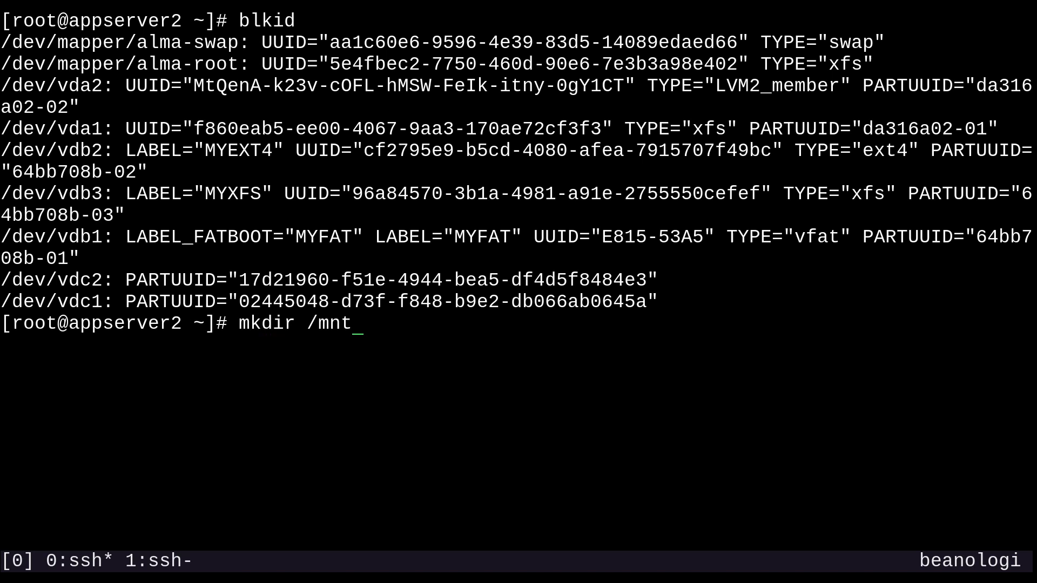
text(/{)
text(myfat)
text(,myex)
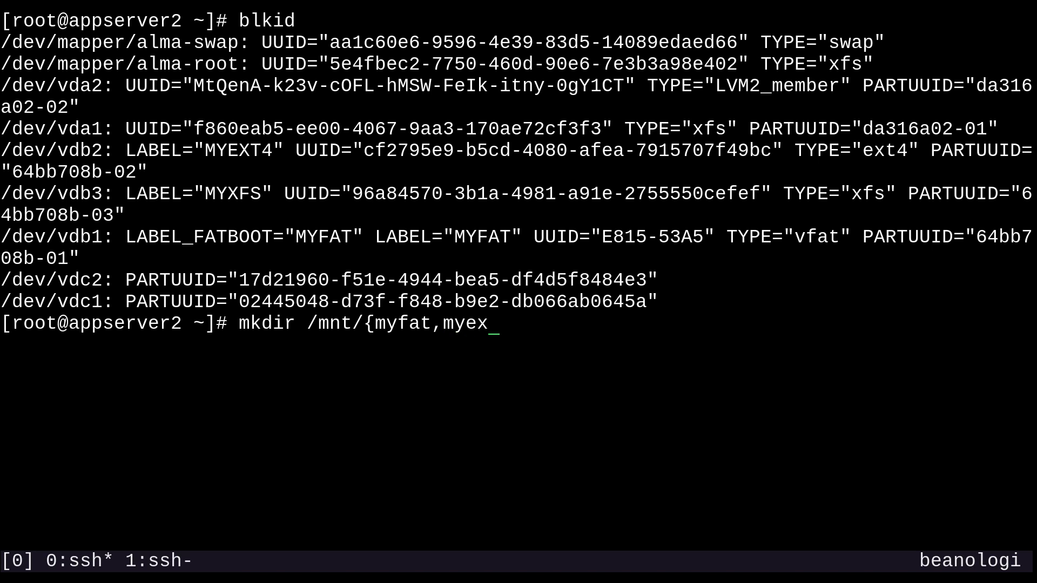
text(t4,myxfs)
text(})
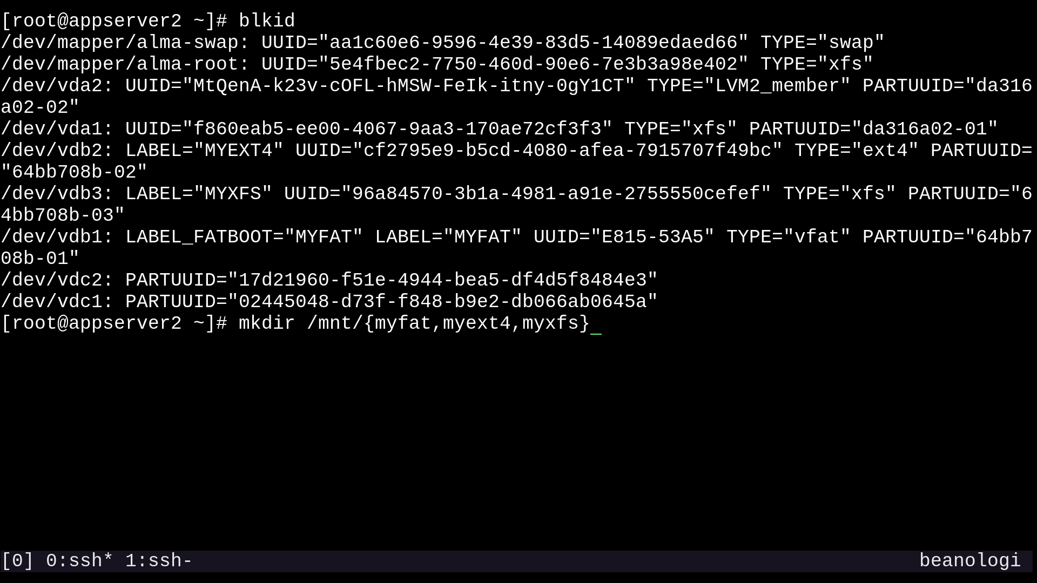
Create /mnt/myfat, /mnt/myext4 and /mnt/myxfs and list /mnt to confirm them
key(Return)
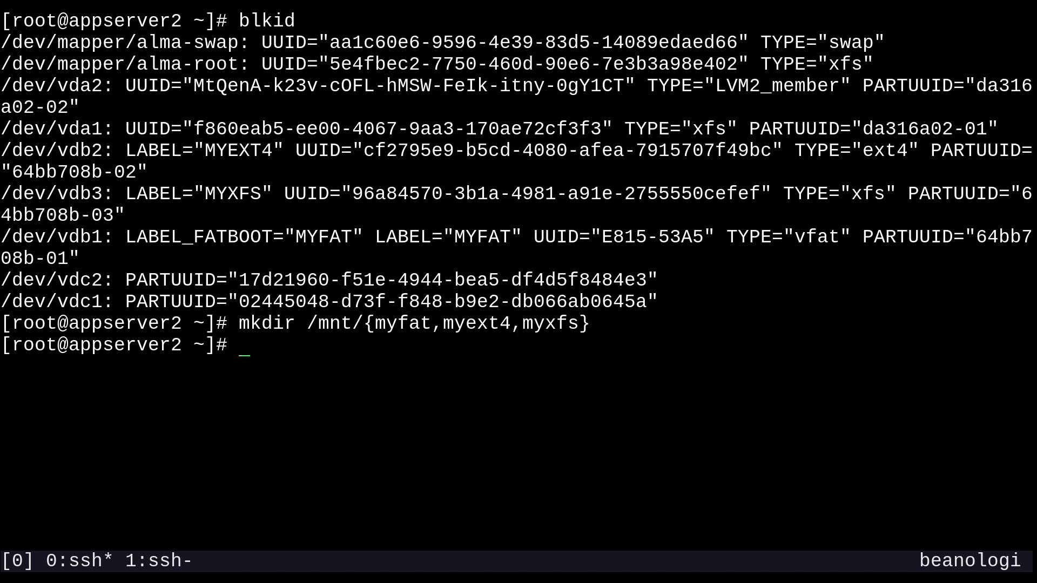
text(ls /mnt)
key(Return)
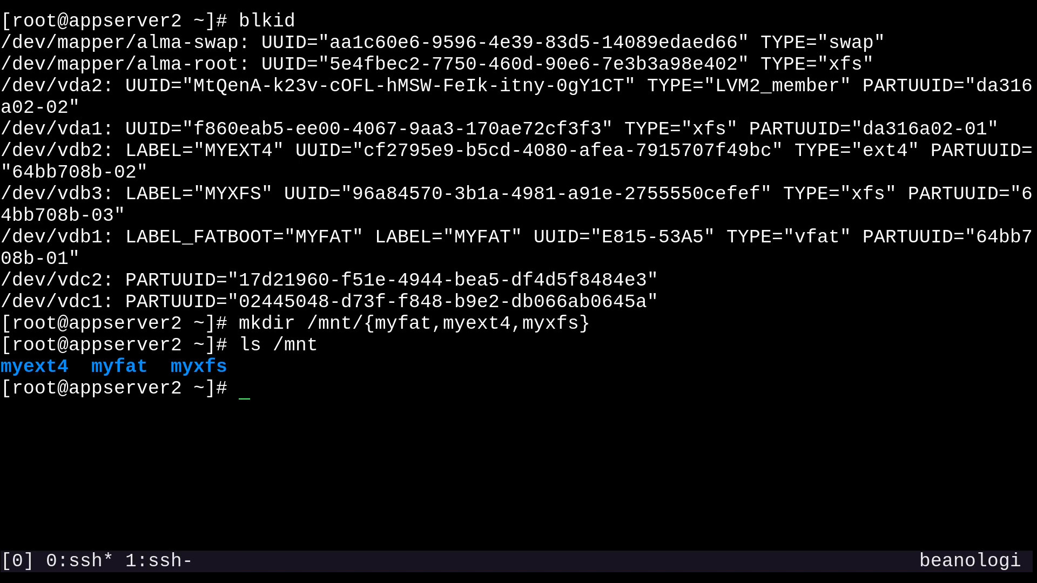
Switch to the second tmux window where vim /etc/fstab will be run
key(ctrl+b)
key(1)
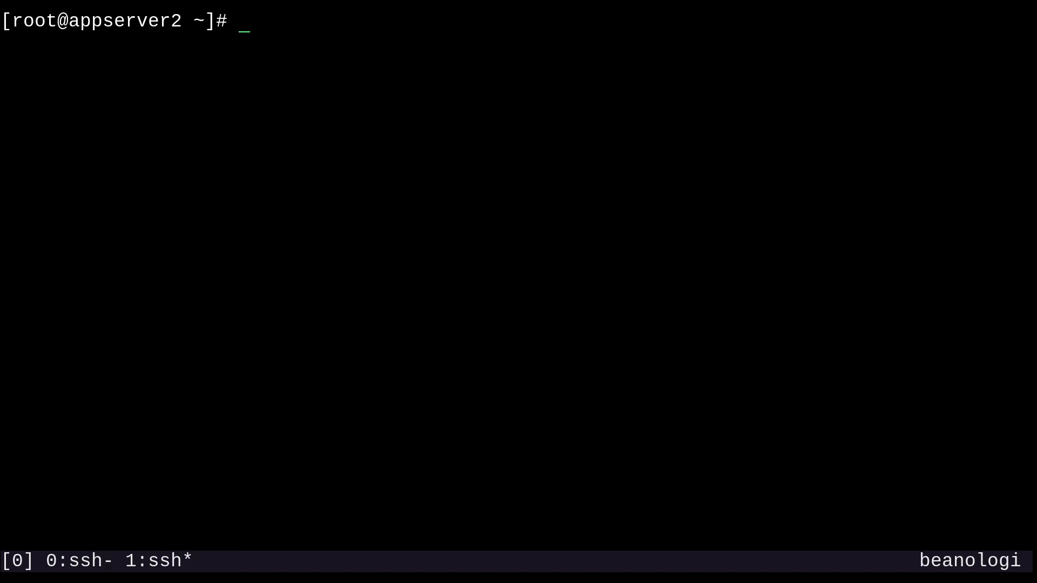
text(vim /etc/fs)
text(tab)
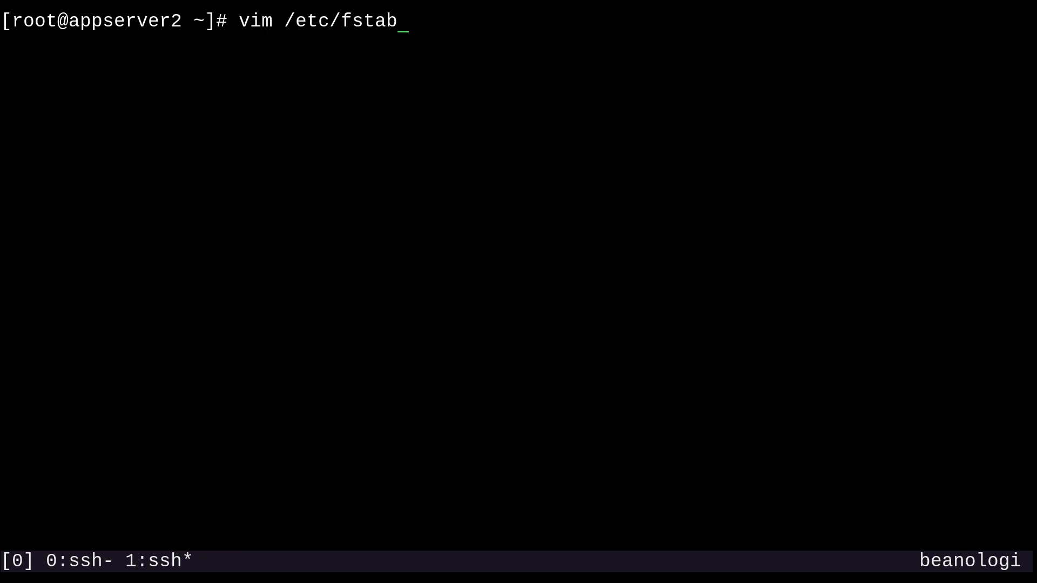
Open /etc/fstab in vim and start inserting on a new line below the last entry
key(Return)
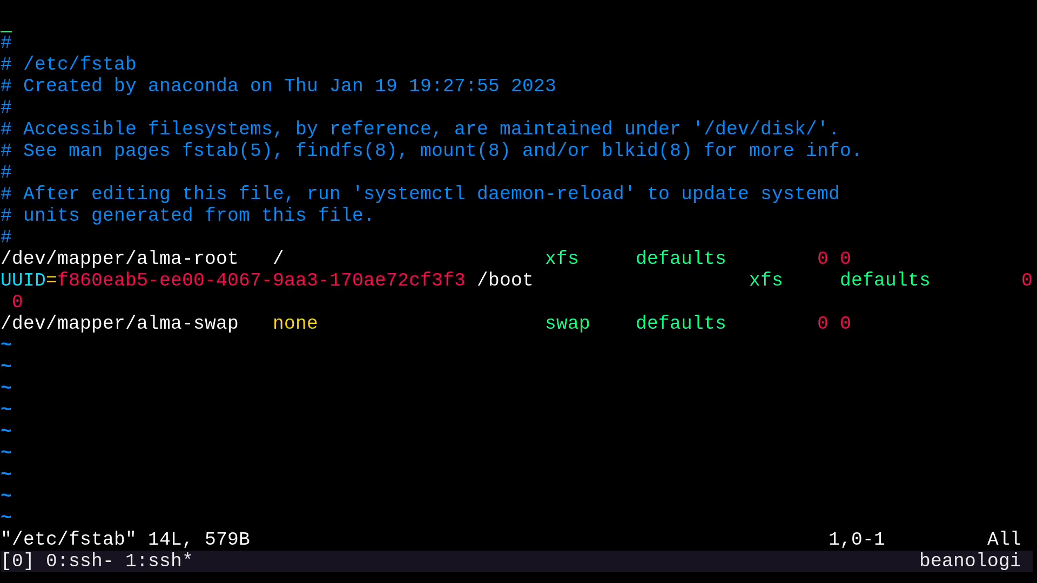
key(j)
key(j)
key(j)
key(j)
key(j)
key(j)
key(j)
key(o)
key(Return)
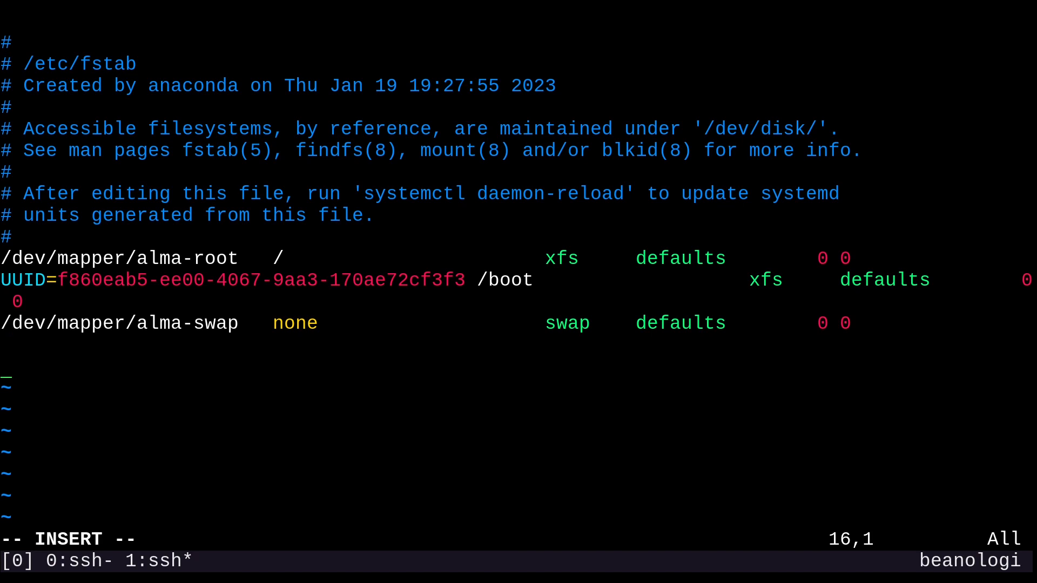
text(L)
text(ABEL)
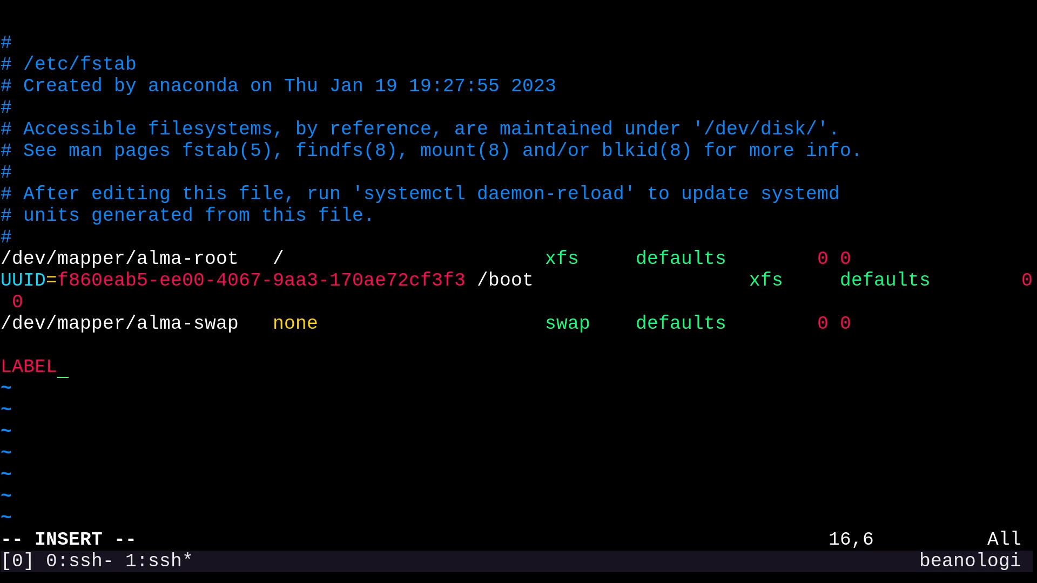
text(=)
text(MYFAT)
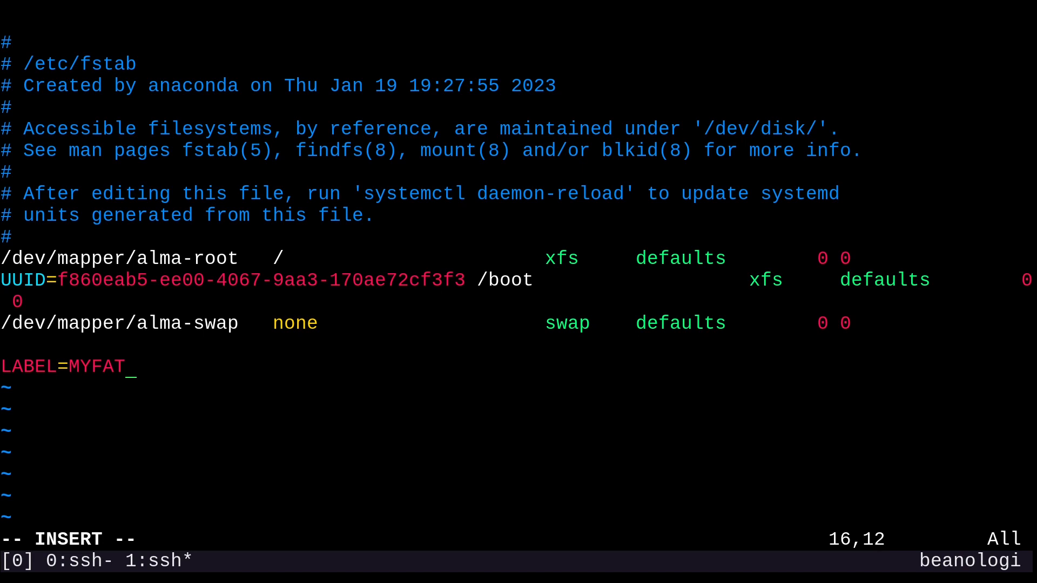
Add the entry LABEL=MYFAT /mnt/myfat vfat defaults 0 0, followed by a blank line
key(Tab)
key(Tab)
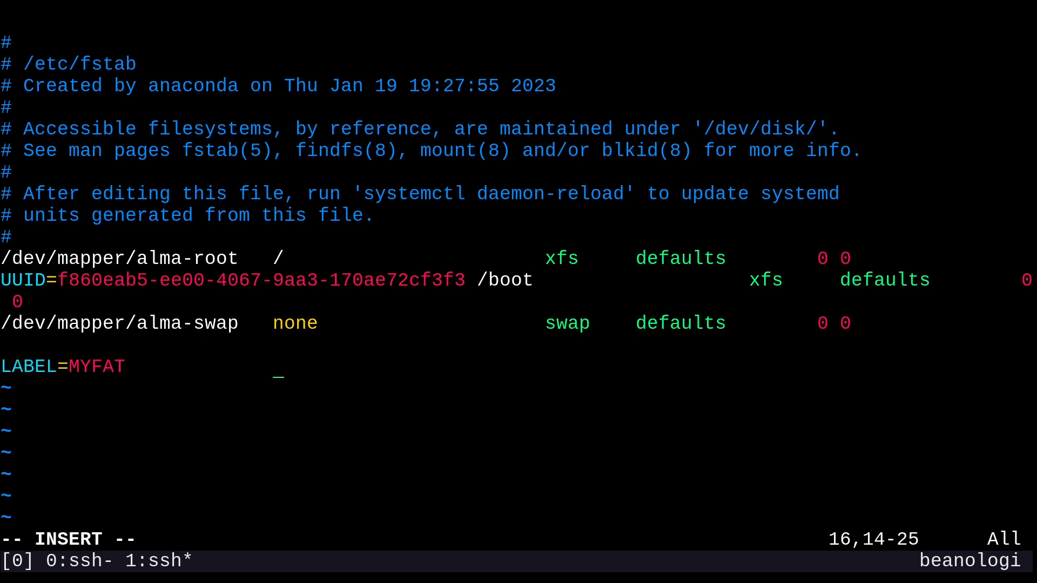
text(/)
text(mnt/myfat)
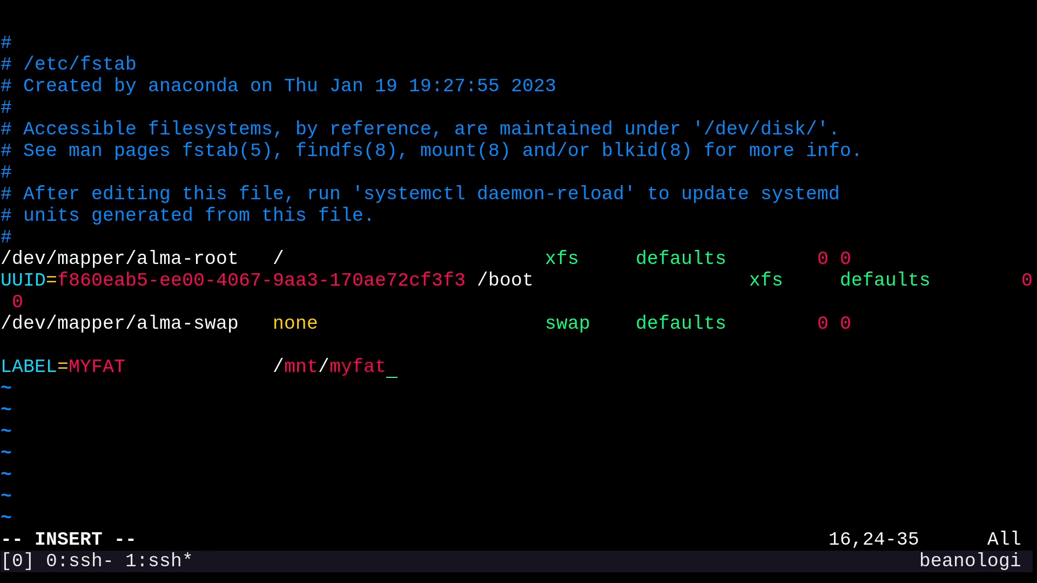
key(Tab)
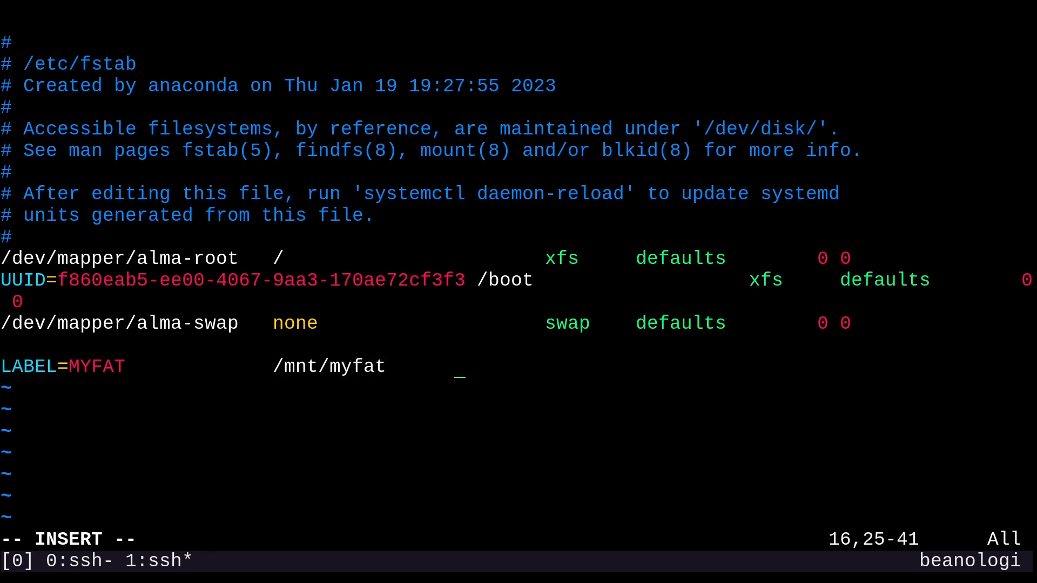
key(Tab)
text(v)
text(fat)
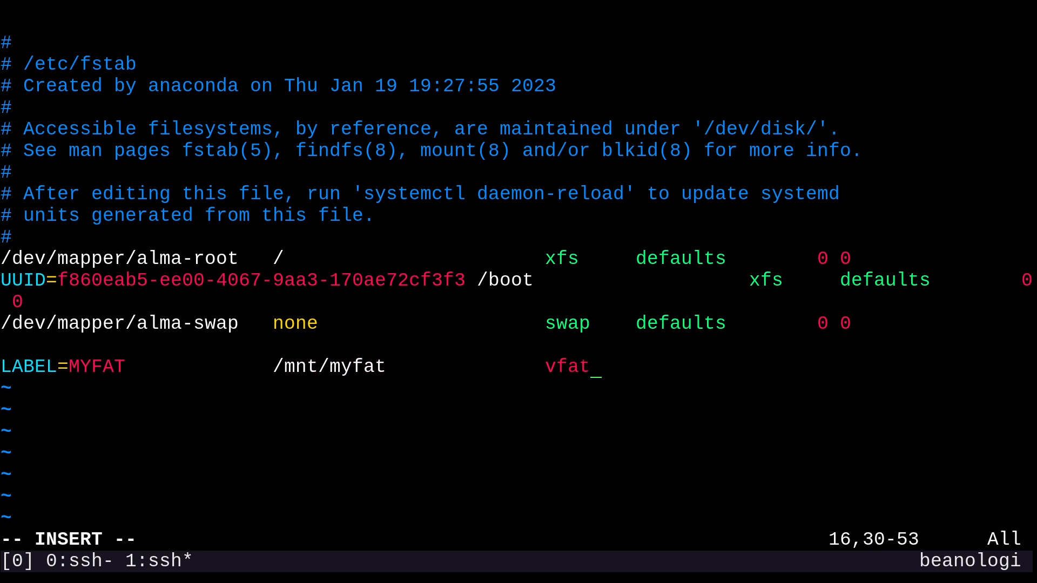
key(Tab)
text(defau)
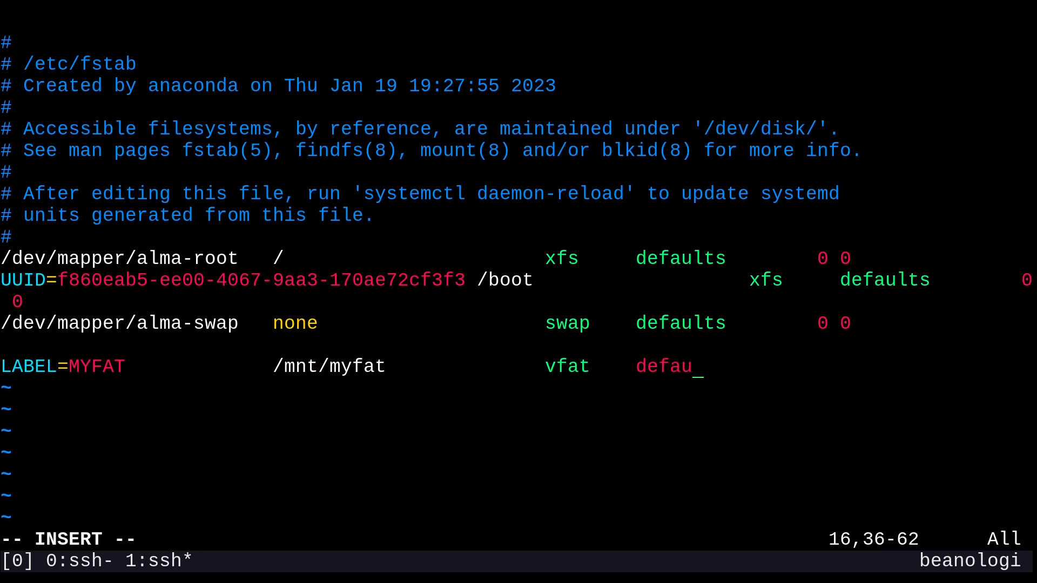
text(lts)
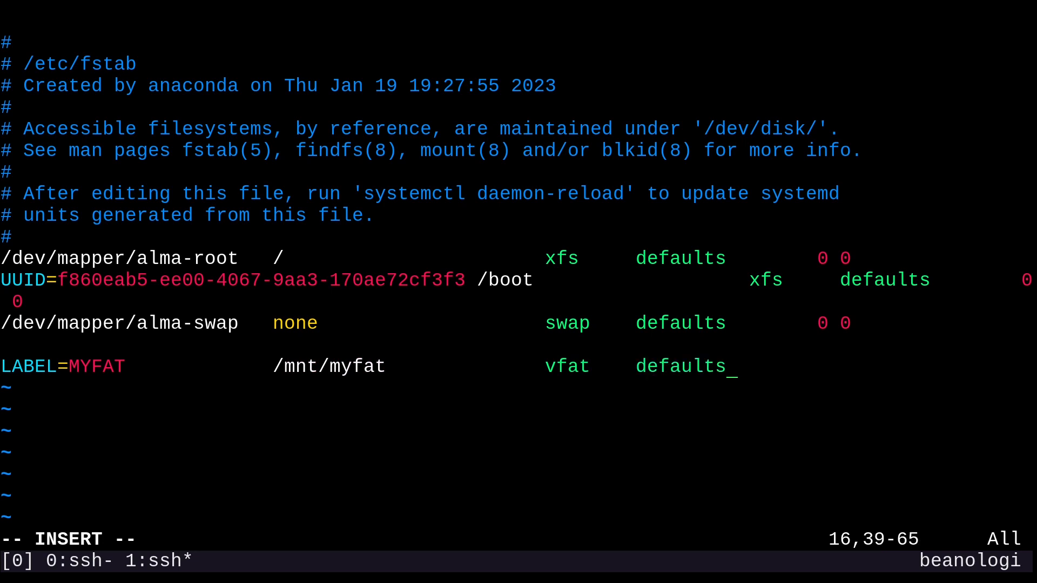
key(Tab)
text(0 )
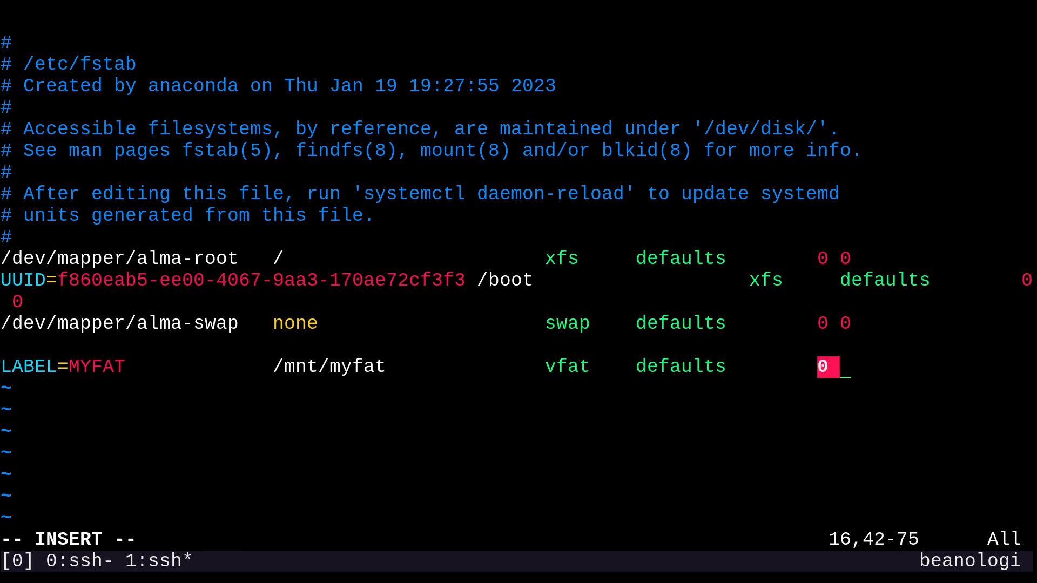
text(0)
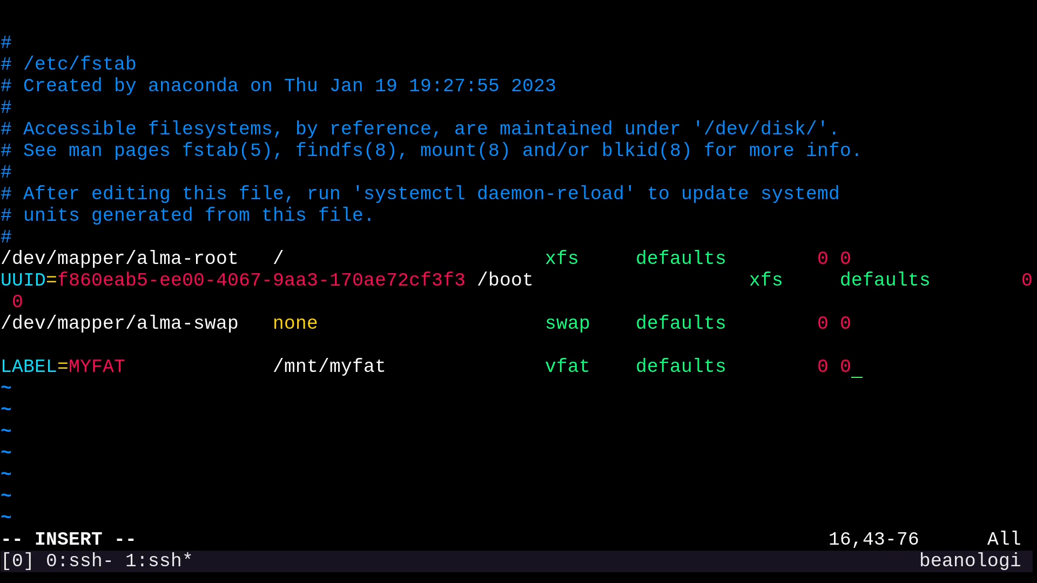
key(Return)
key(Return)
text(UUI)
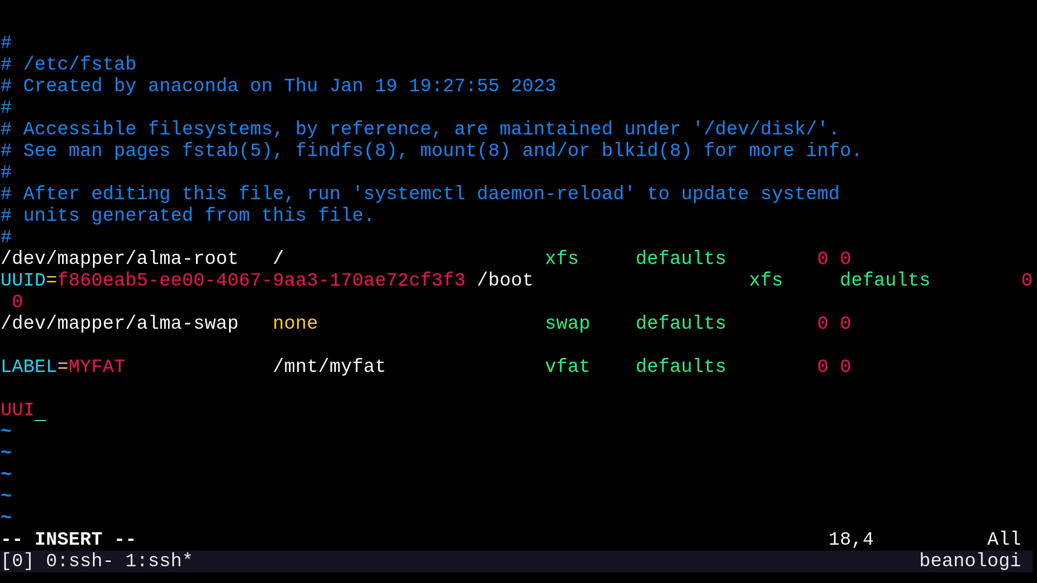
text(D=)
Copy the MYEXT4 partition's UUID from the blkid output in the other tmux window
key(ctrl+b)
key(0)
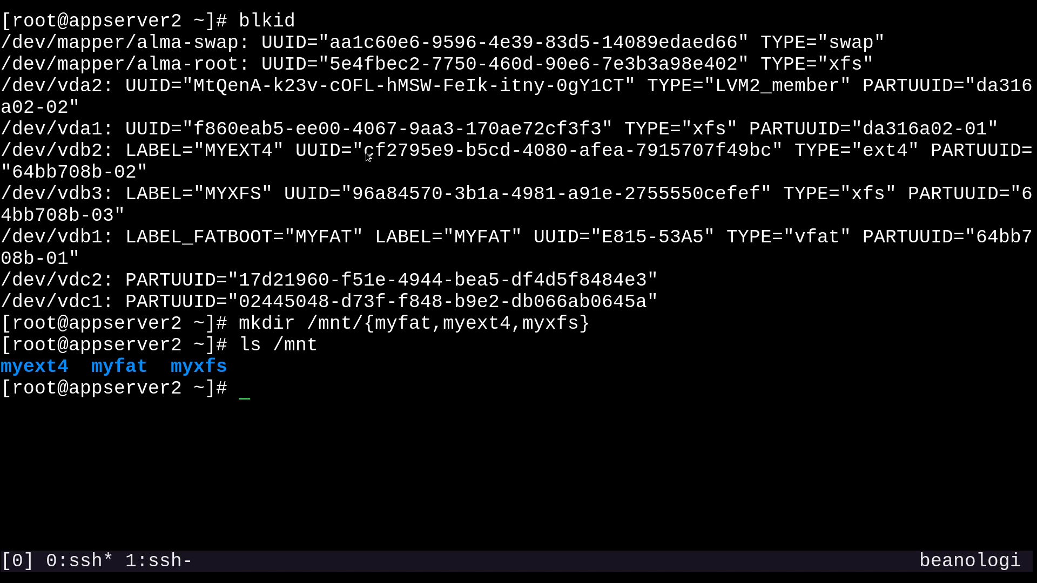
mouse_move(364, 154)
mouse_down()
mouse_move(645, 173)
mouse_move(769, 151)
mouse_up()
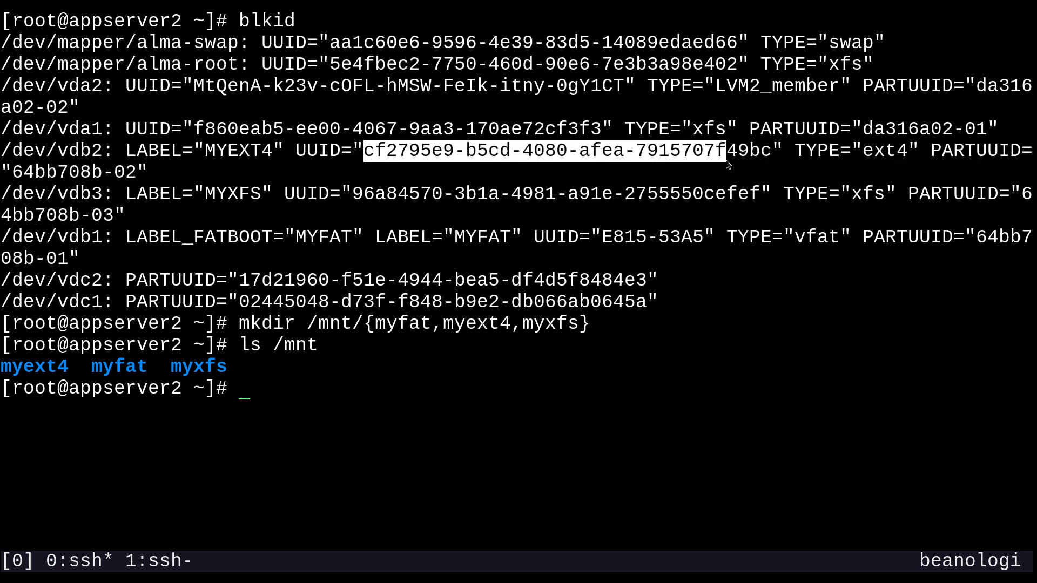
right_click(739, 155)
click(763, 178)
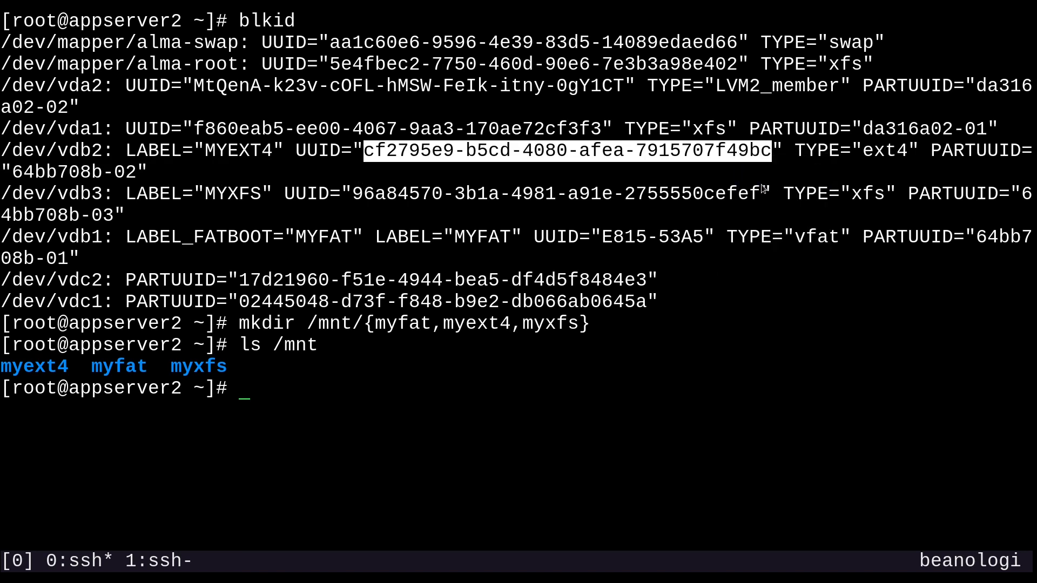
click(627, 371)
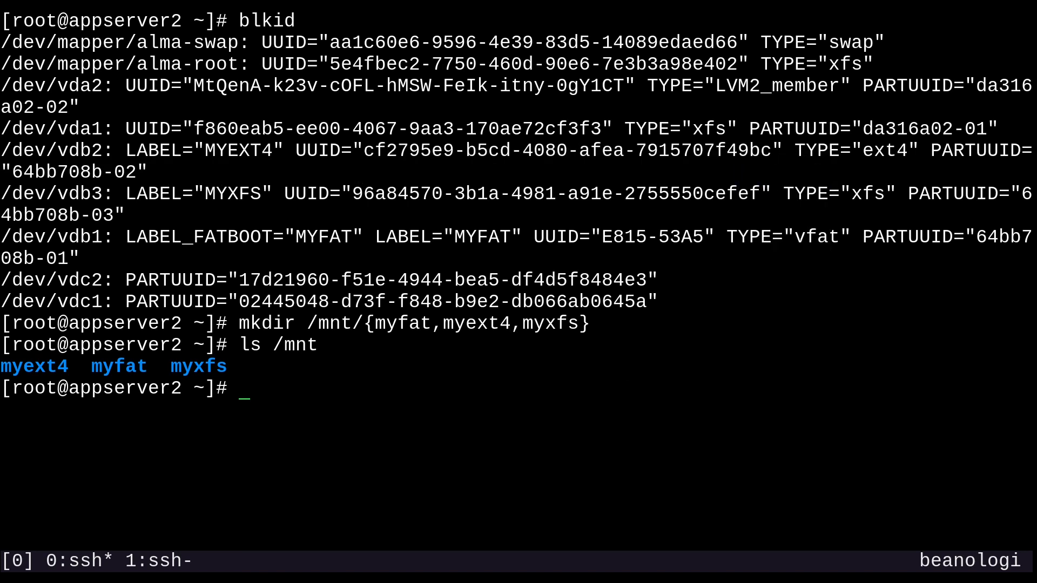
Paste the MYEXT4 UUID after UUID= on the new fstab line
key(ctrl+b)
key(1)
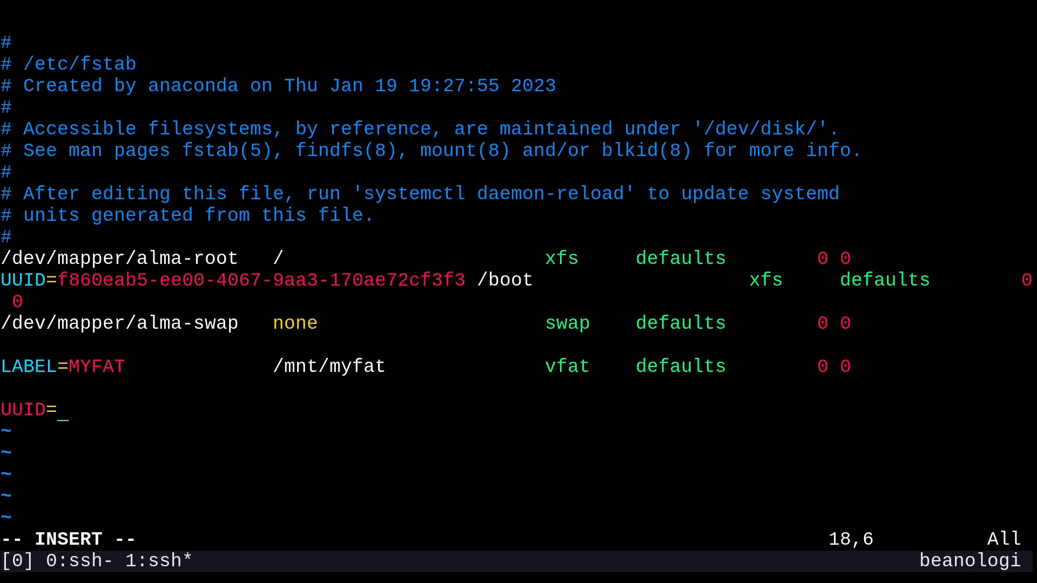
right_click(97, 418)
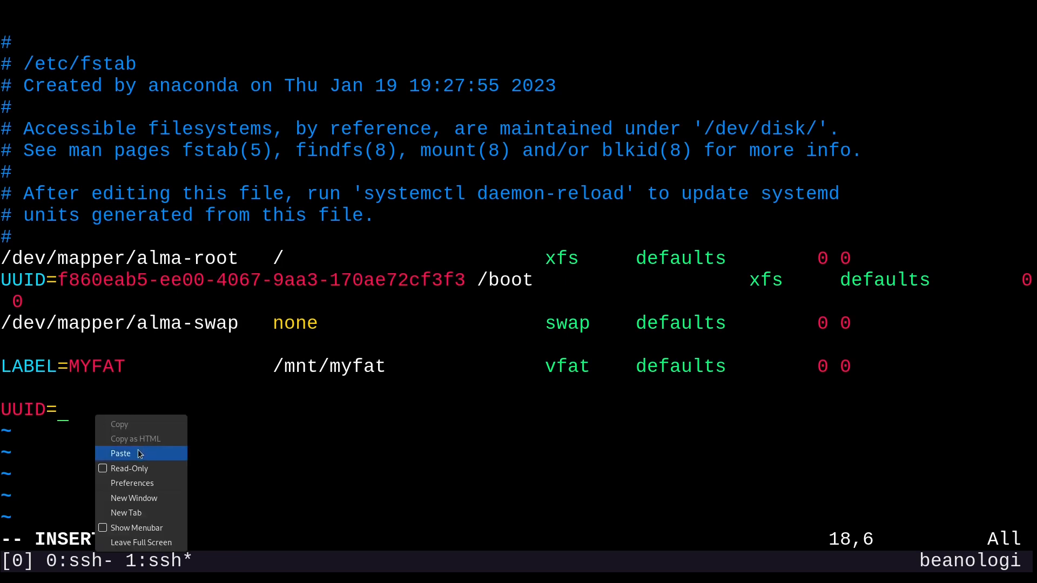
click(138, 454)
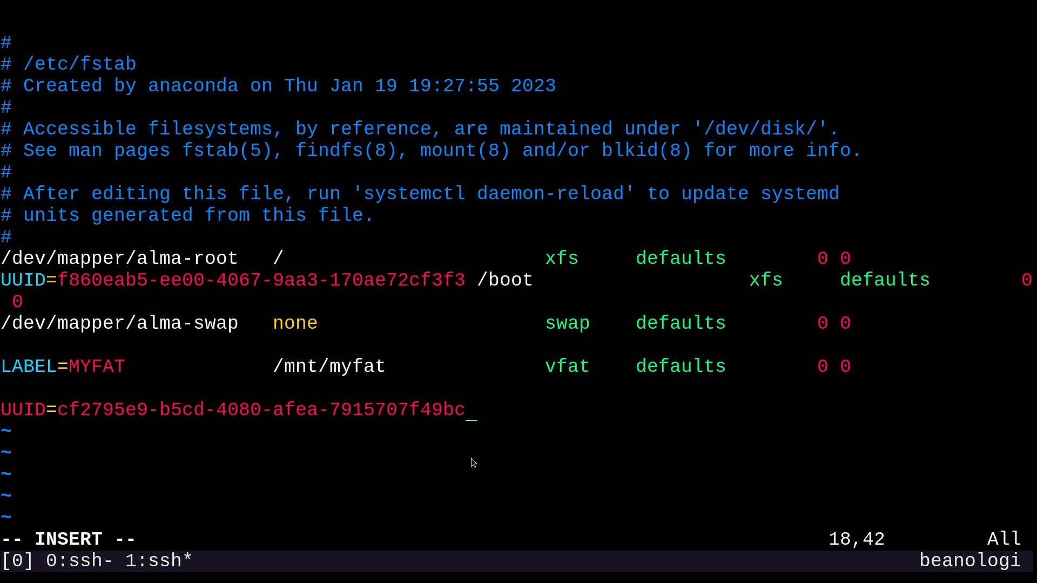
text( /m)
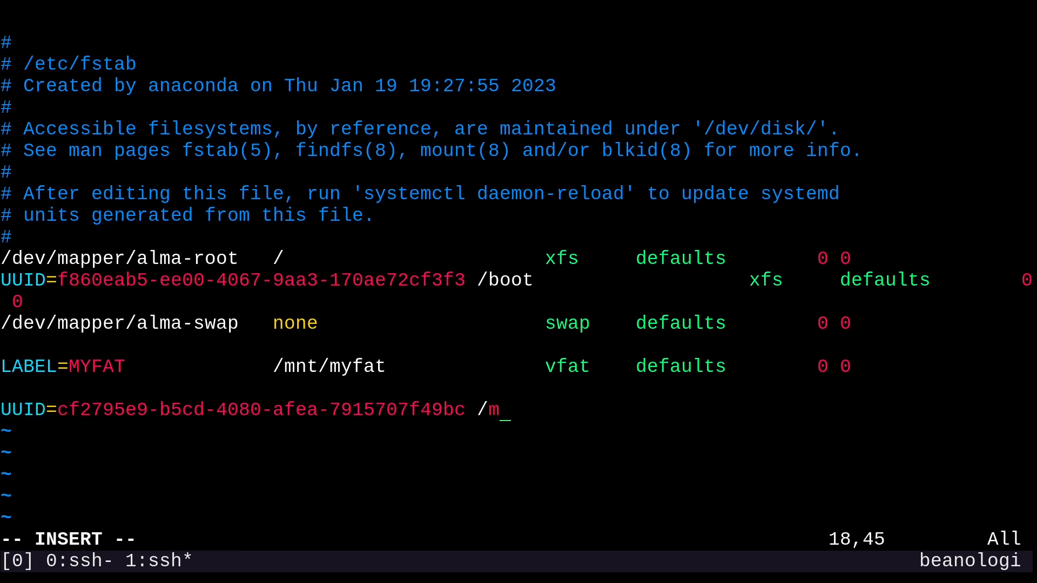
text(nt/e)
Complete the UUID entry as /mnt/myext4 ext4 acl 0 0 and start the next line
key(BackSpace)
text(mye)
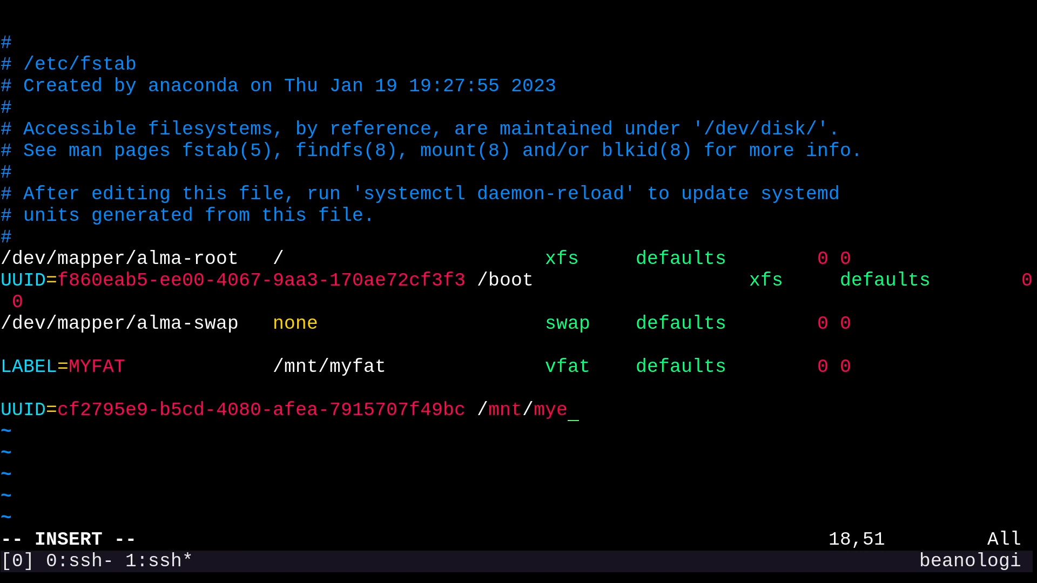
text(xt4)
key(Tab)
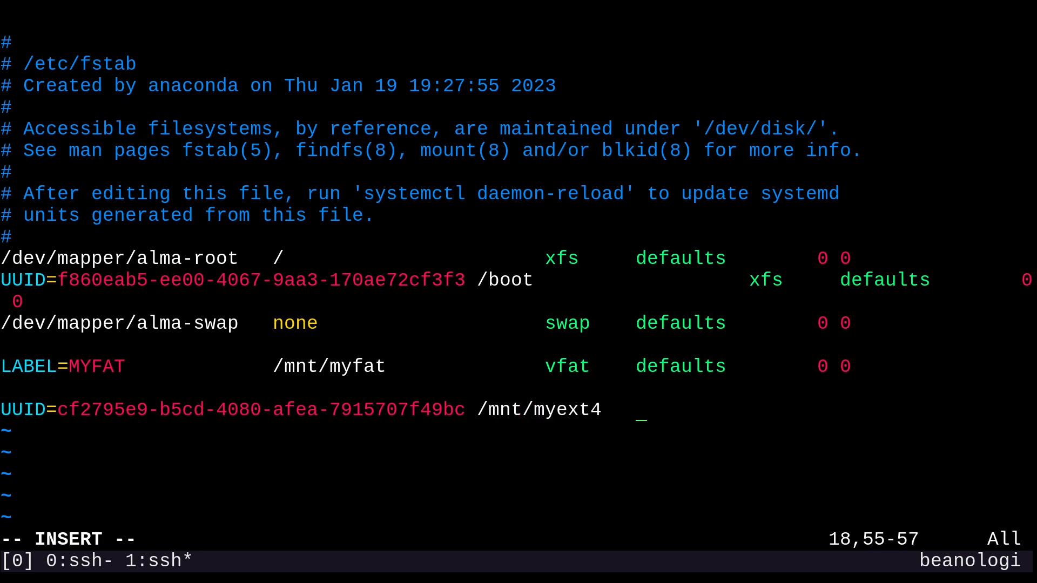
text(ex)
text(t4)
key(Tab)
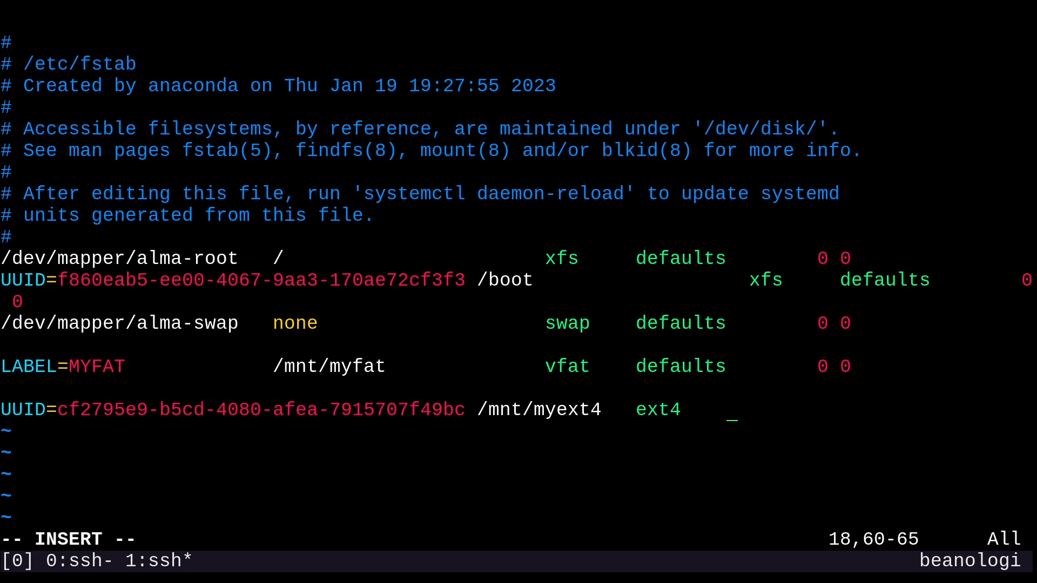
text(acl)
key(Tab)
text(0 0)
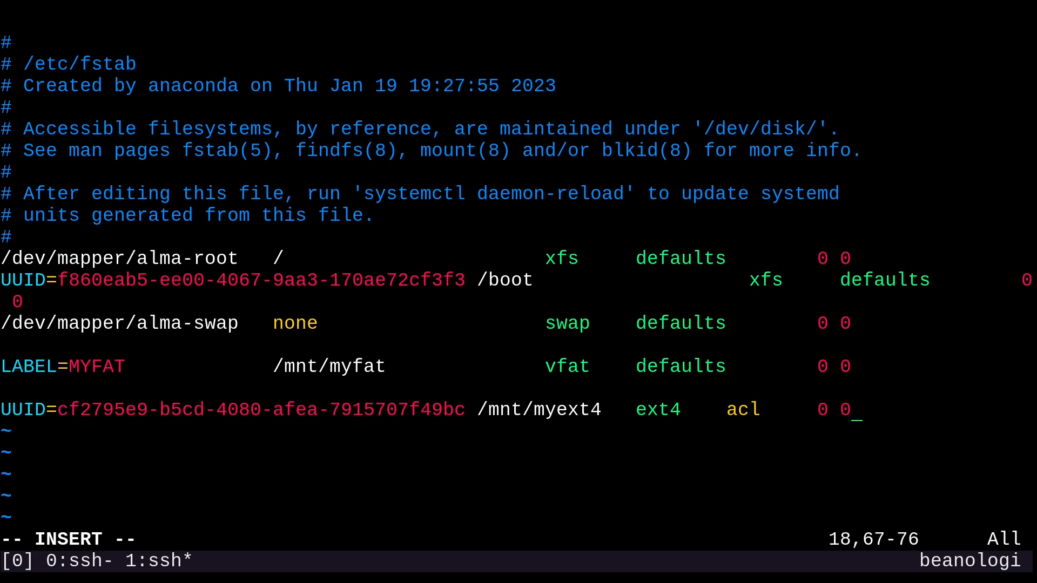
key(Return)
key(Return)
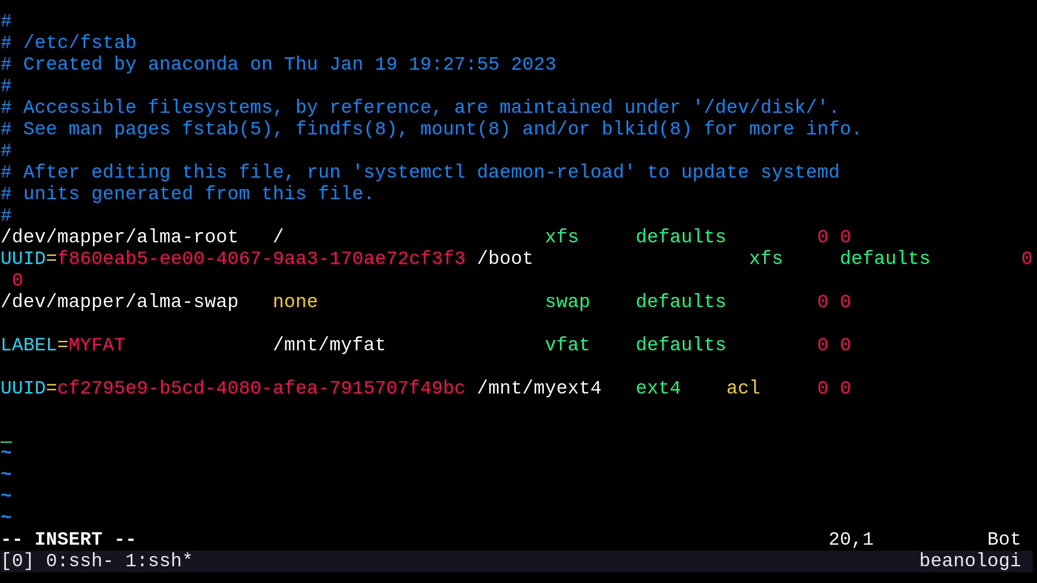
text(/)
text(dev/vdb)
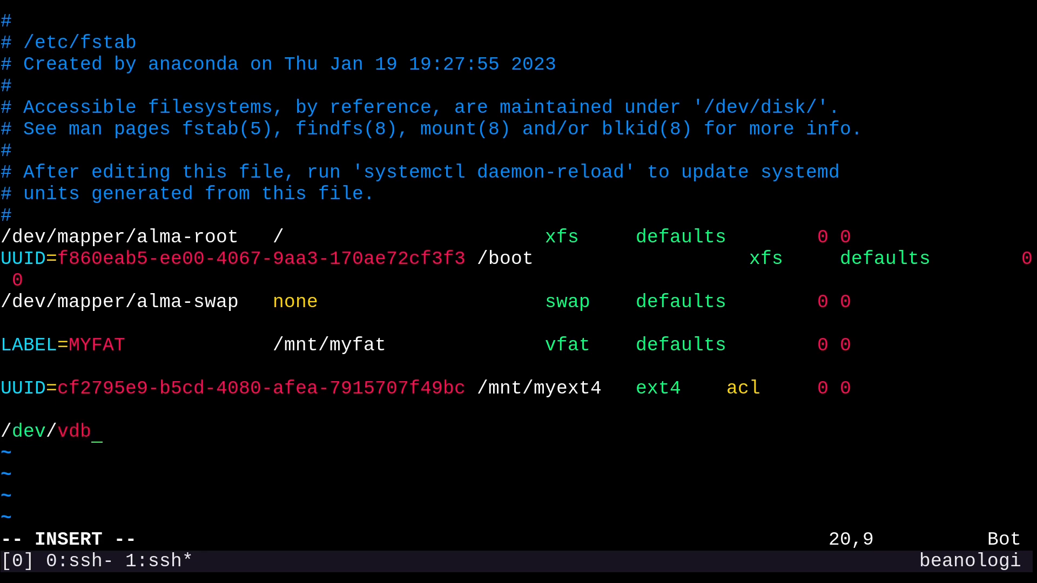
text(3)
Add the entry /dev/vdb3 /mnt/myxfs xfs defaults 0 0 and leave insert mode
key(Tab)
key(Tab)
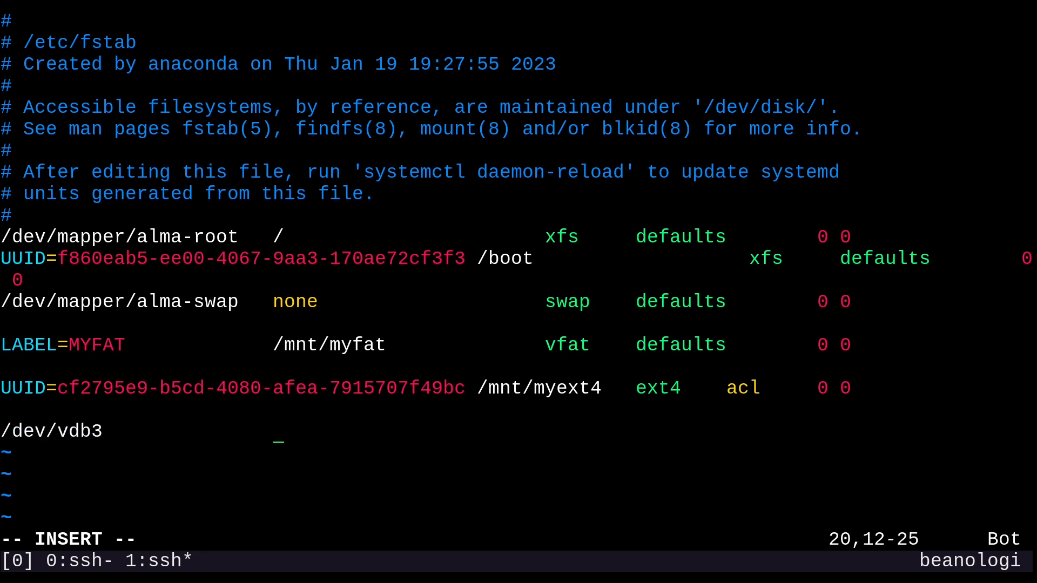
text(/mnt/)
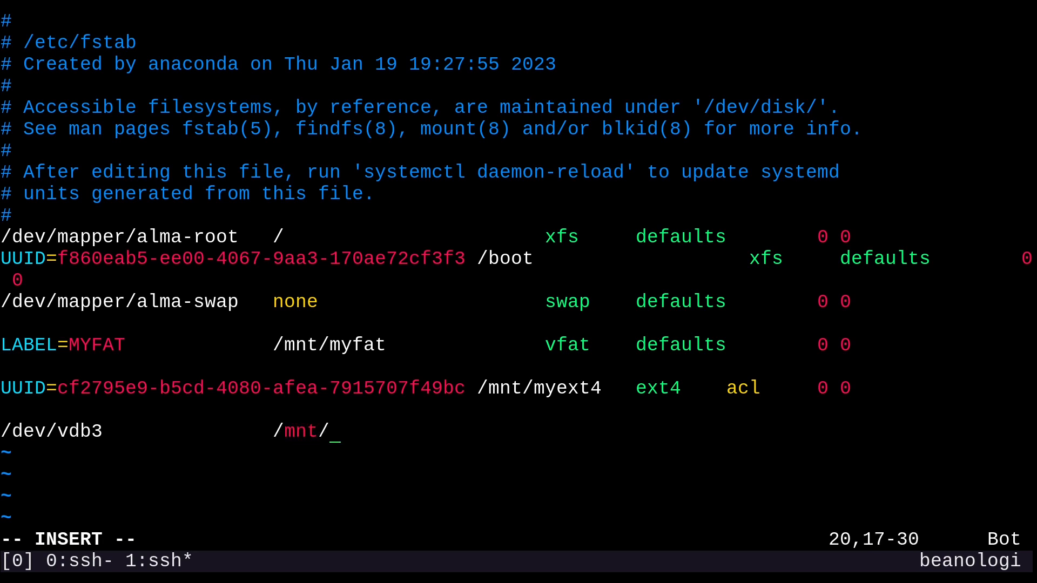
text(myxfs)
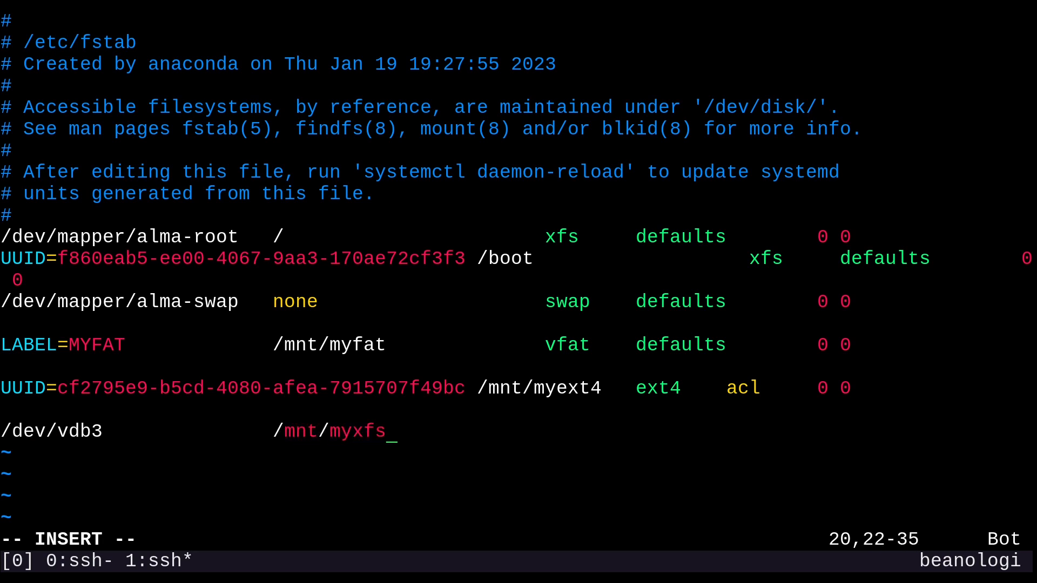
key(Tab)
key(Tab)
text(x)
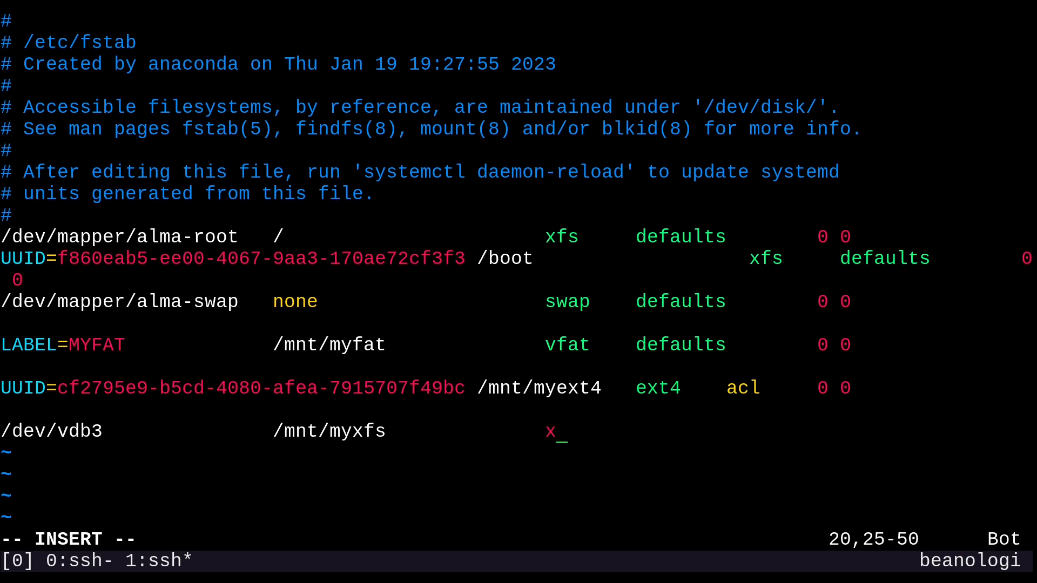
text(fs)
key(Tab)
text(defa)
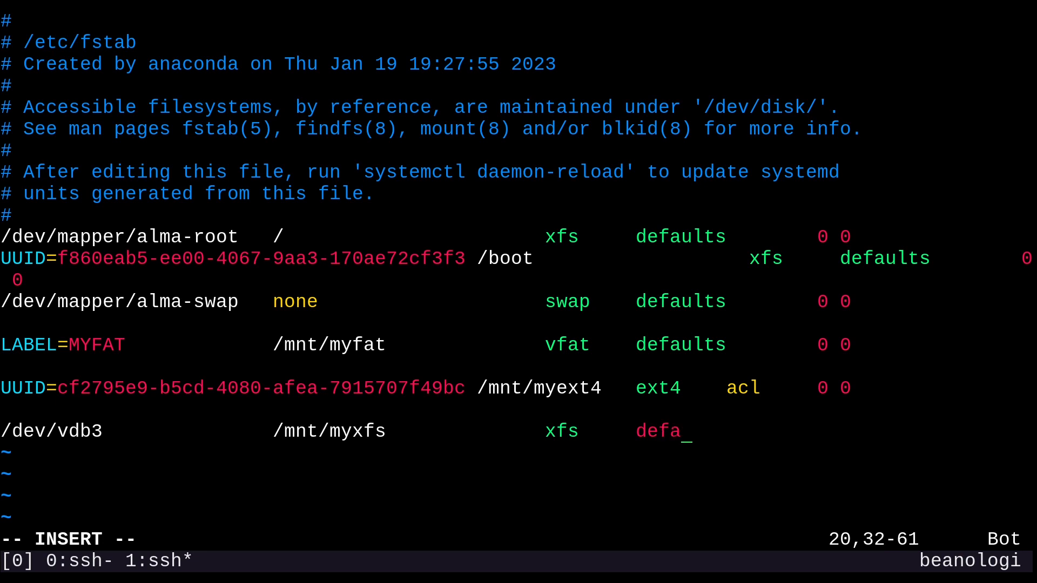
text(ults)
key(Tab)
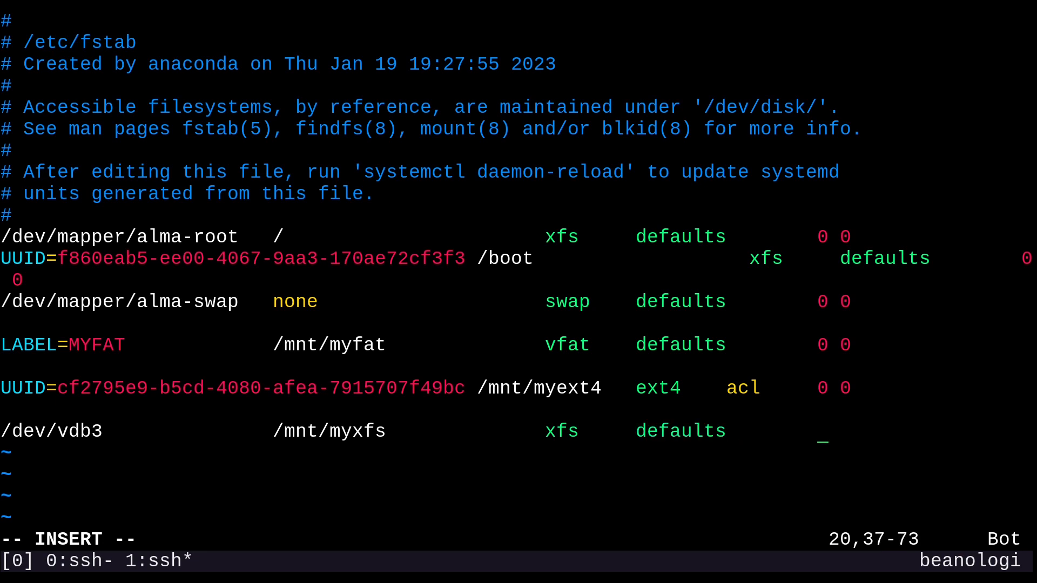
text(0)
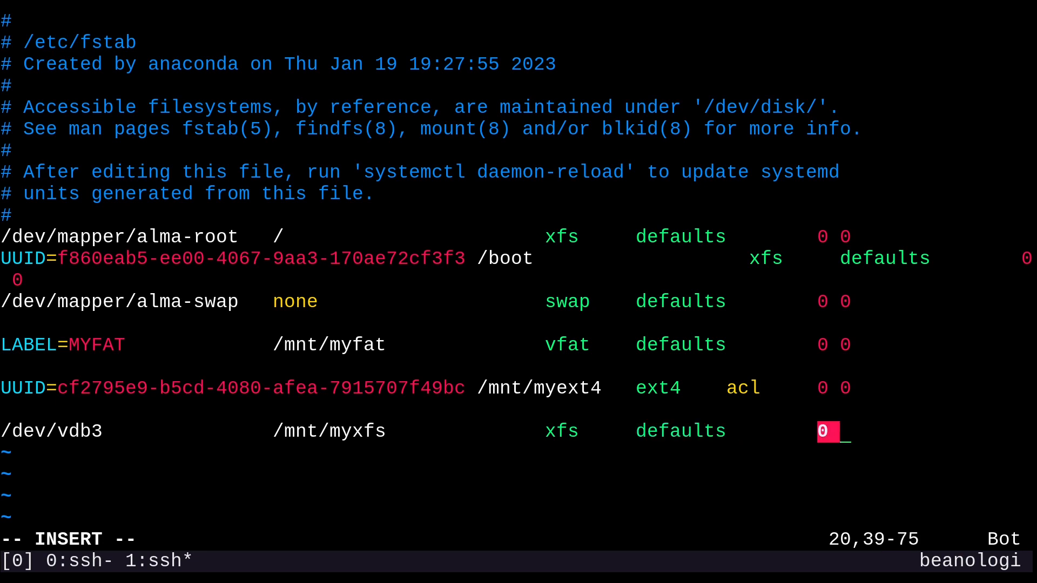
text( 0)
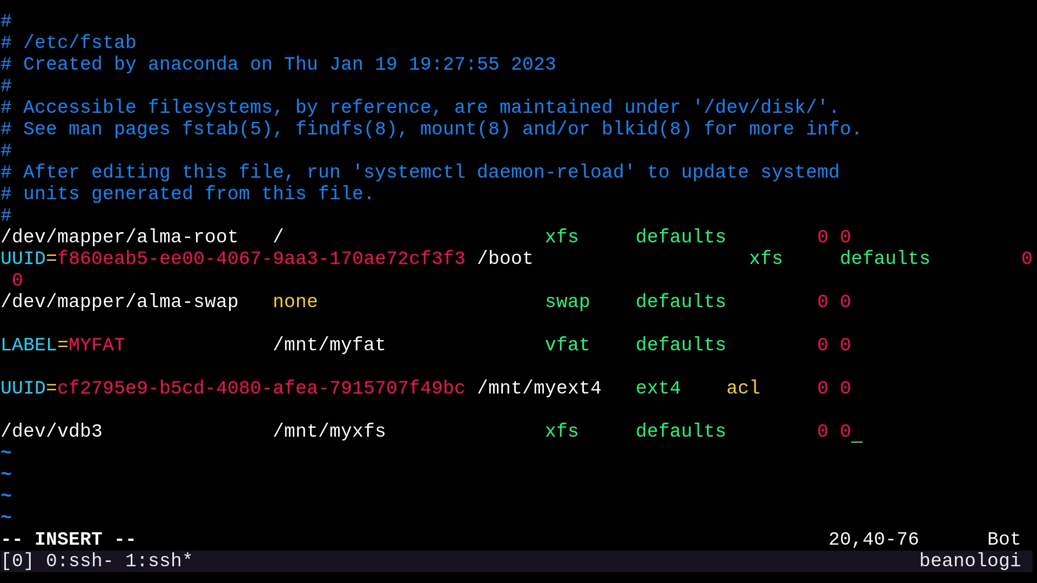
key(Return)
key(Escape)
text(:w)
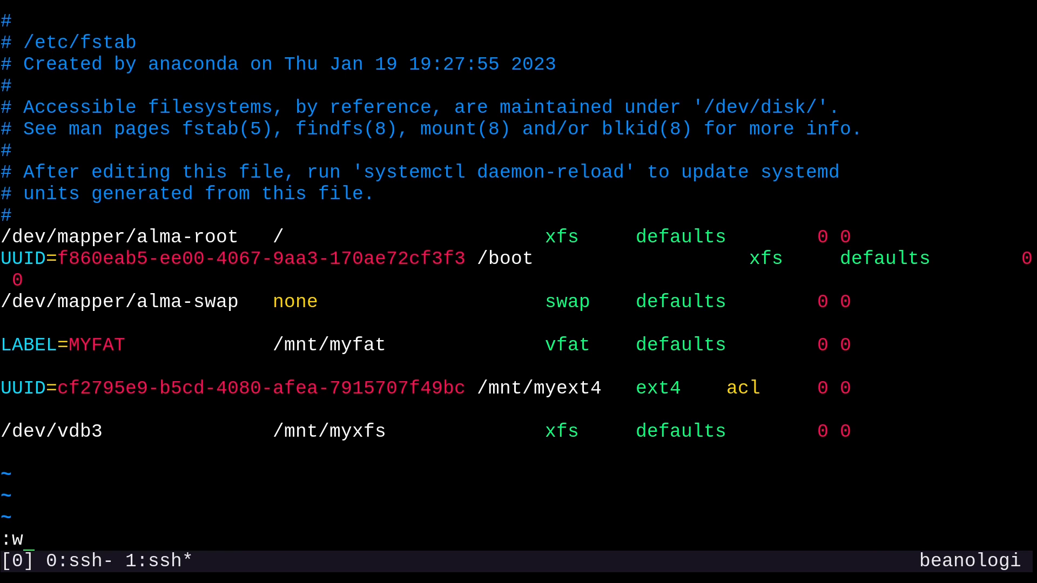
text(q)
Save fstab, then run df, mount -a and df again showing vdb1, vdb2 and vdb3 under /mnt
key(Return)
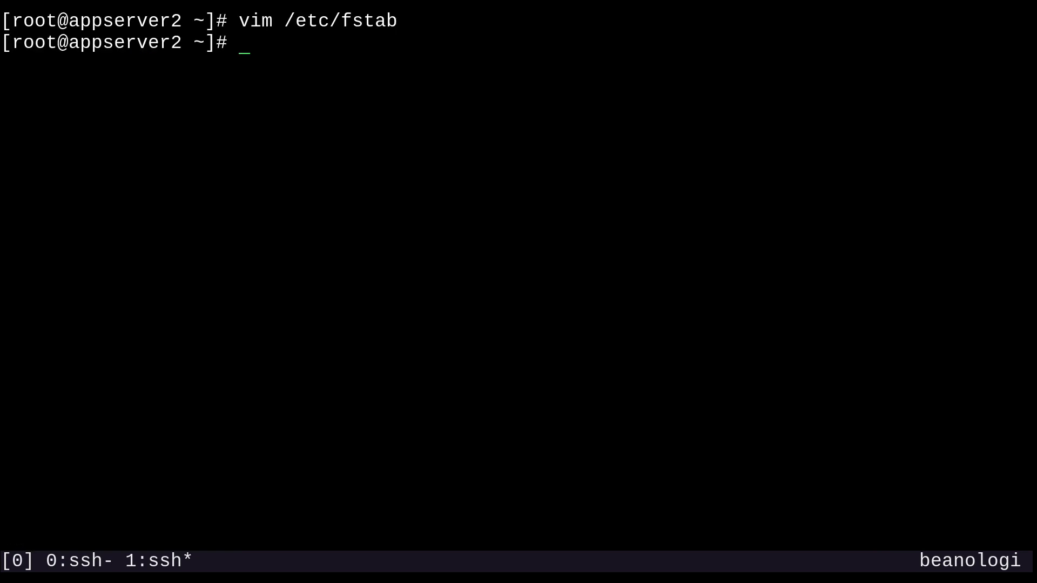
text(df)
key(Return)
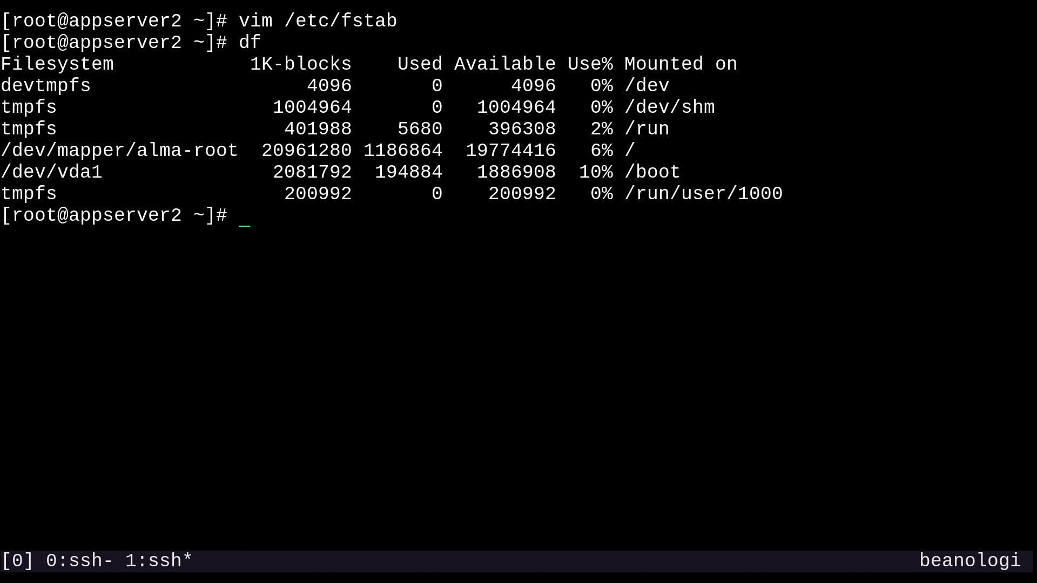
text(moun)
text(t -a)
key(Return)
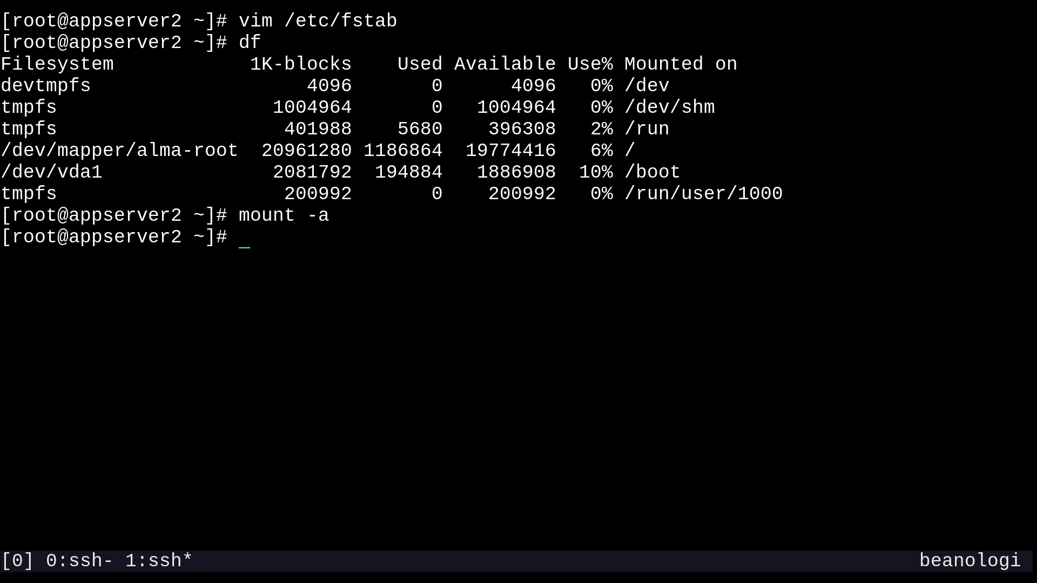
key(Up)
key(Up)
key(Return)
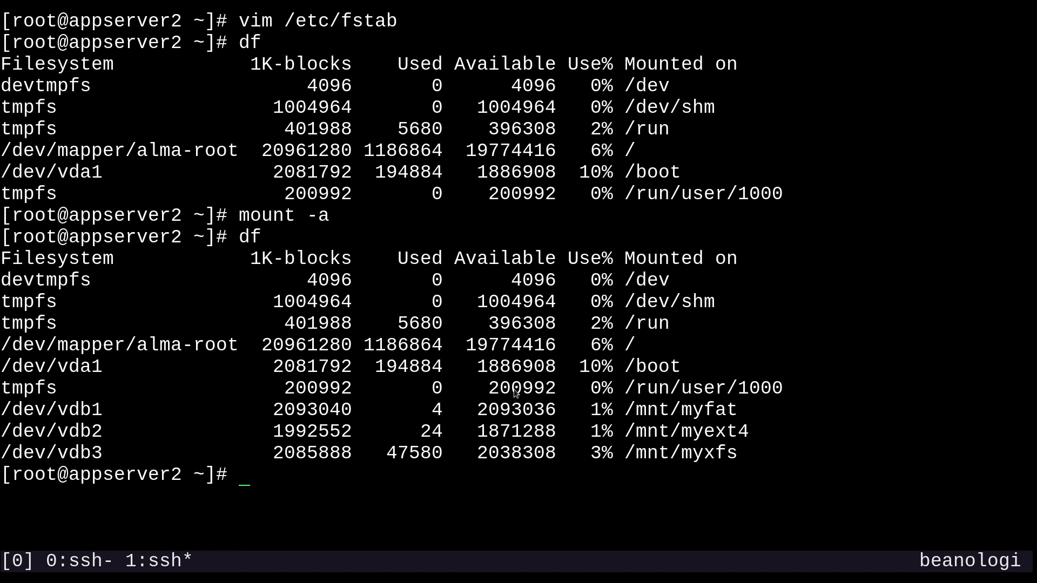
text(rebo)
text(ot)
Reboot appserver2, dropping back to the admin@workstation-rhel prompt
key(Return)
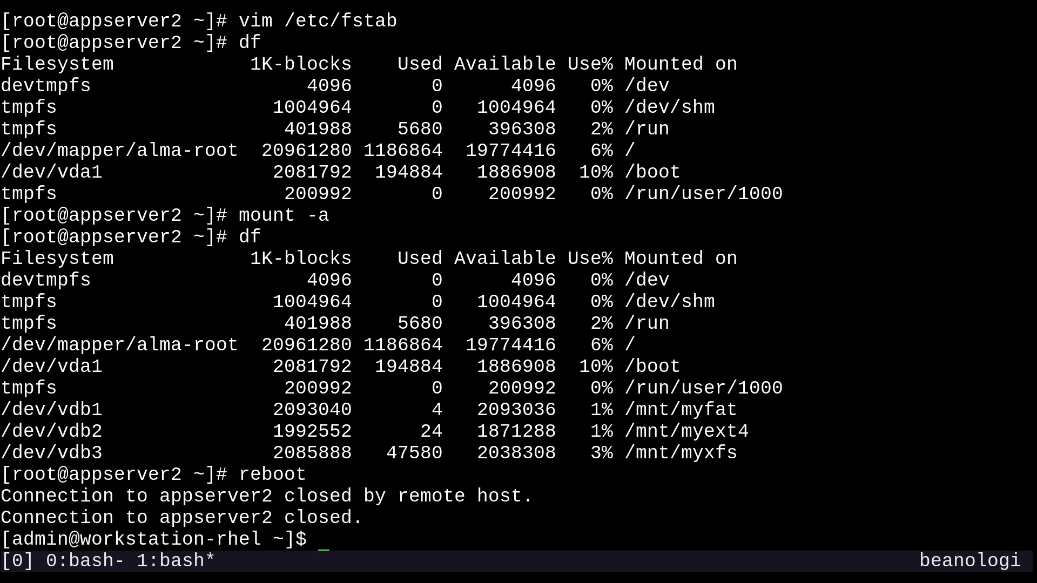